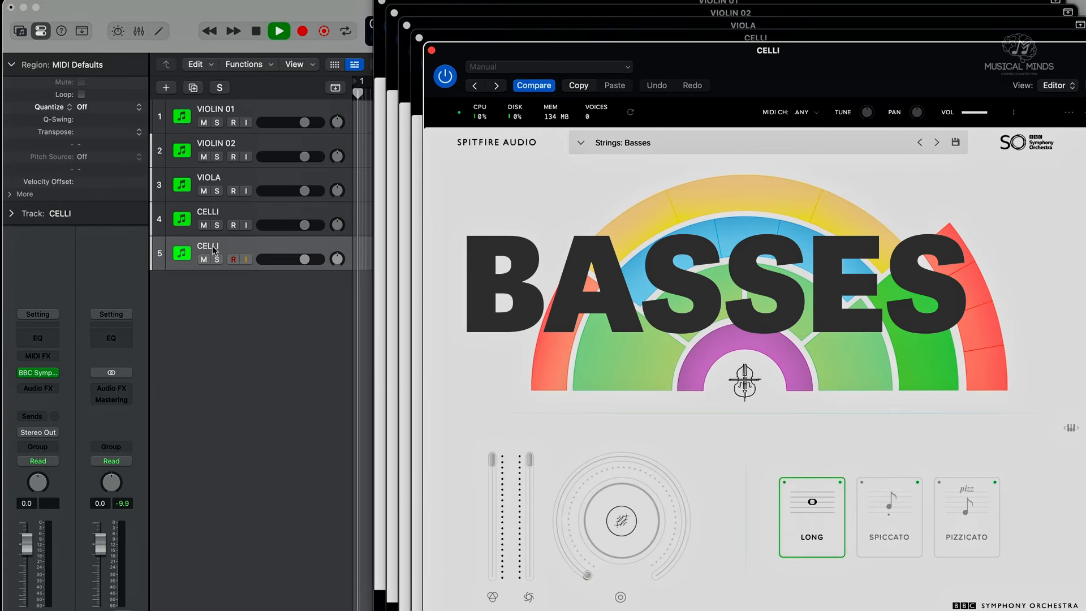
# - Name track 5 BASSES and duplicate it as a sixth track named HORNS
pyautogui.write('BASSES')
pyautogui.press('Return')
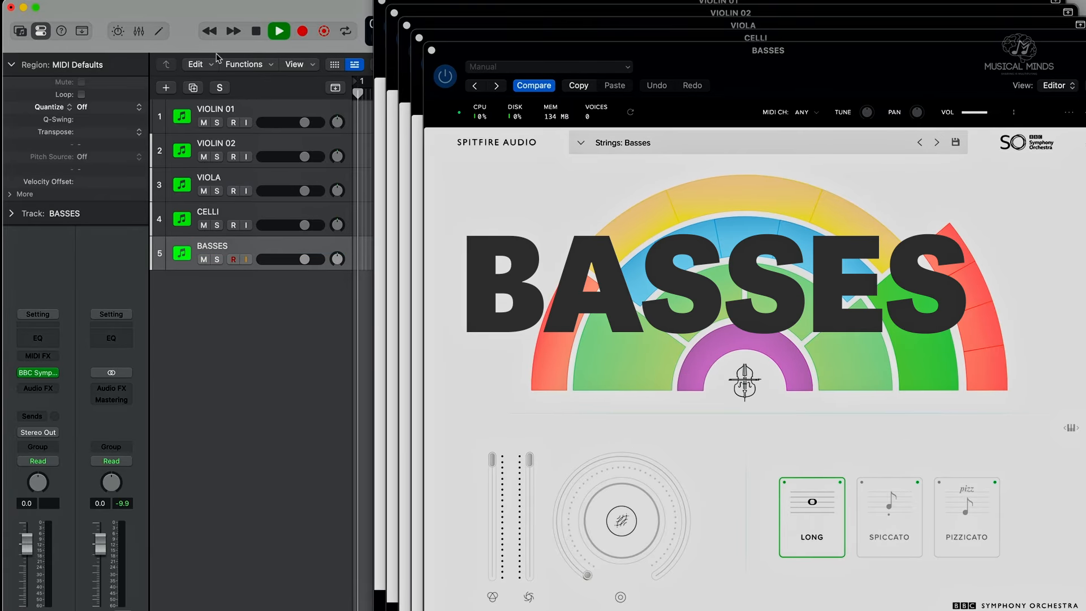
pyautogui.click(192, 87)
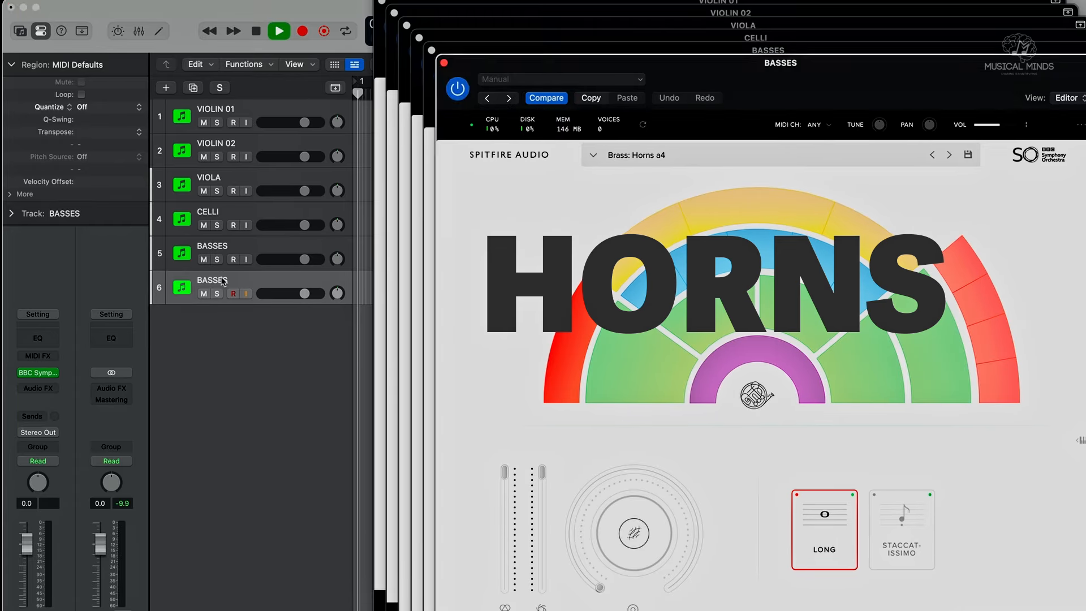
pyautogui.hotkey('shift', 'Return')
pyautogui.write('HORNS')
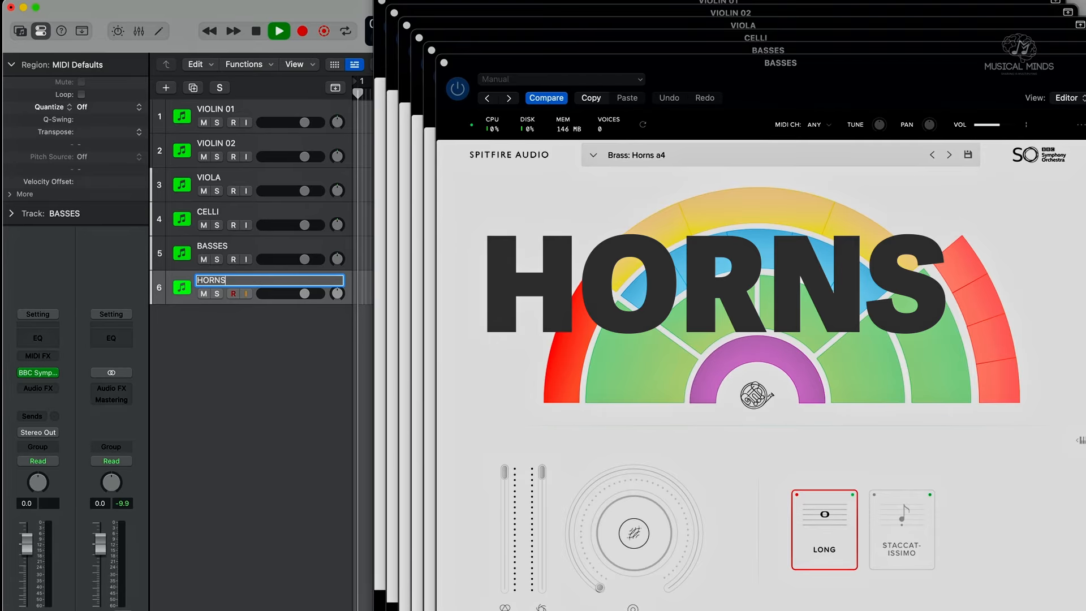
pyautogui.press('Return')
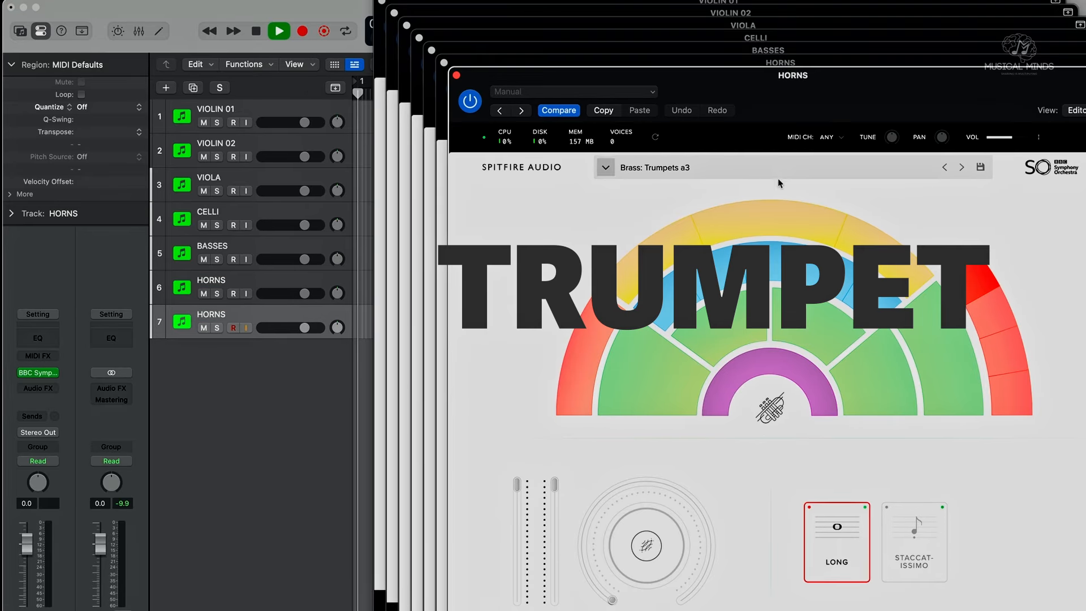
# - Rename track 7 as TRUMPET and track 8 as TROMBONES
pyautogui.doubleClick(226, 315)
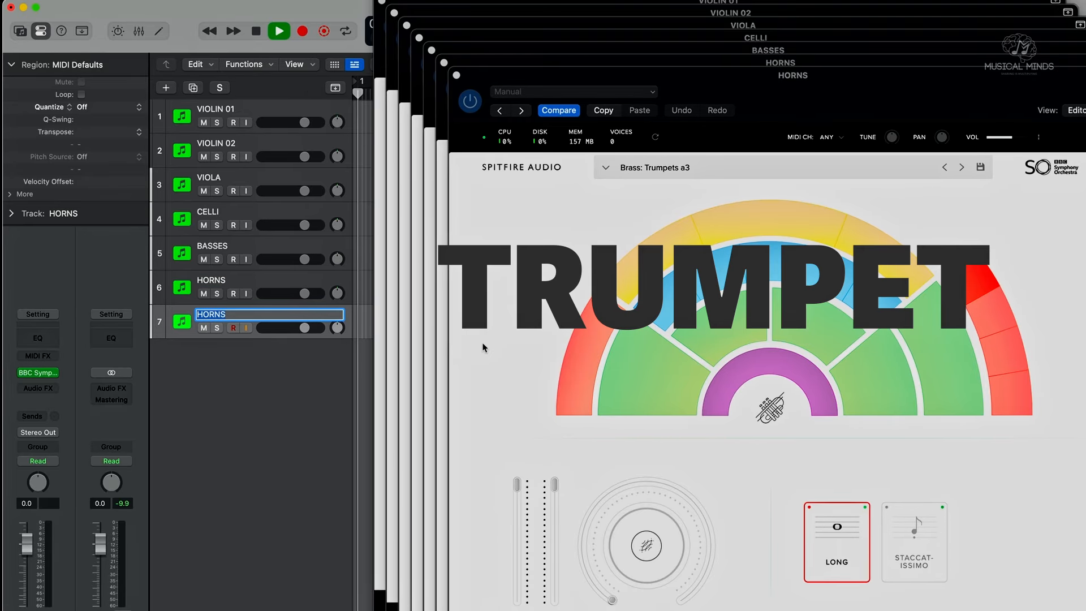
pyautogui.write('TRUMPET')
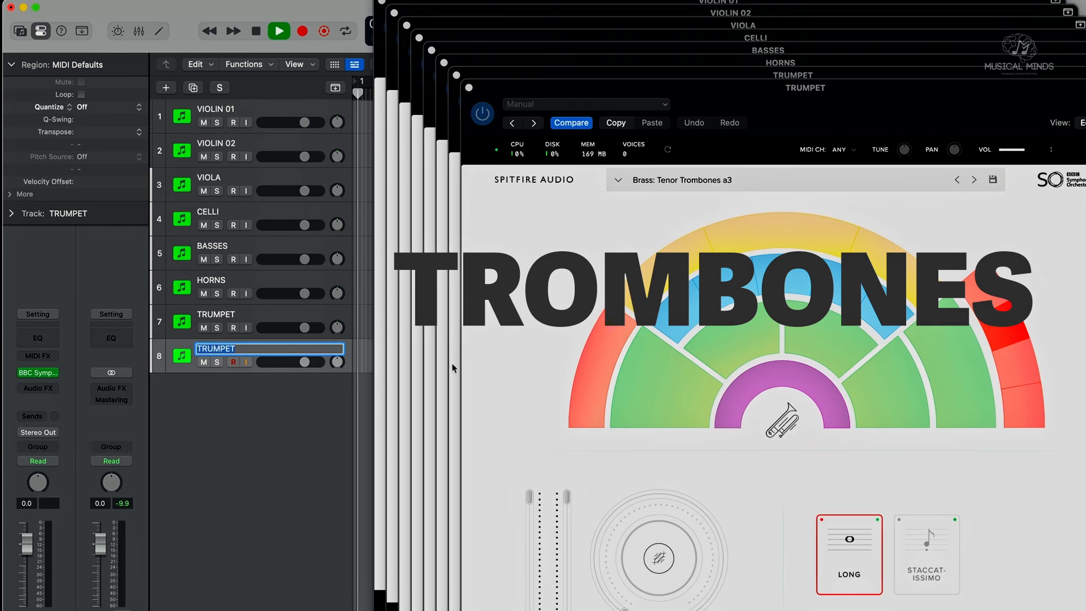
pyautogui.write('R')
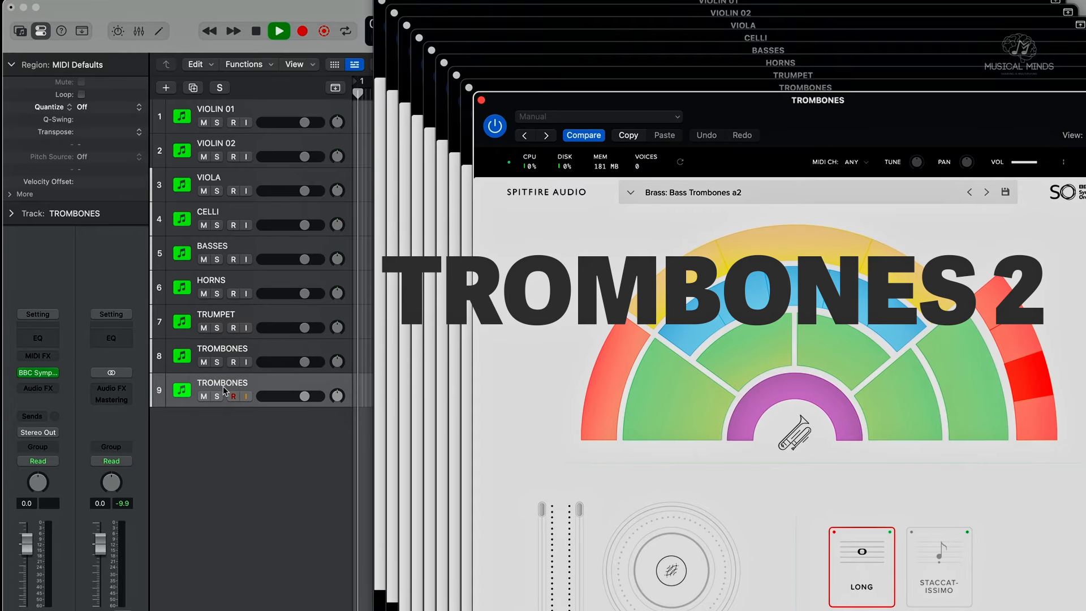
# - Rename track 9, which holds the bass trombones patch, as TROMBONES 2
pyautogui.hotkey('shift', 'Return')
pyautogui.press('Right')
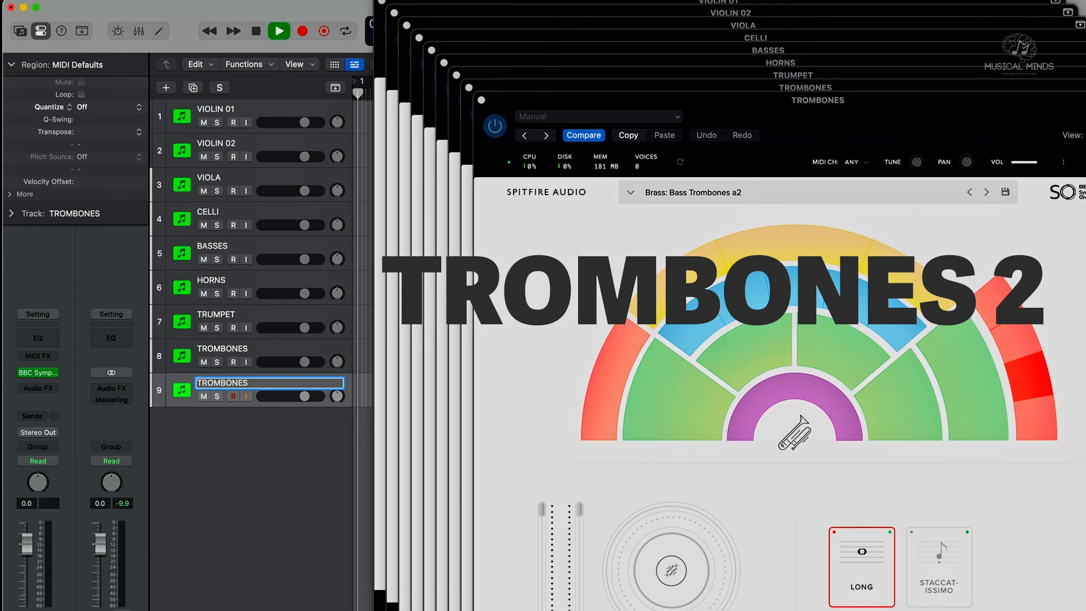
pyautogui.write('2')
pyautogui.press('Return')
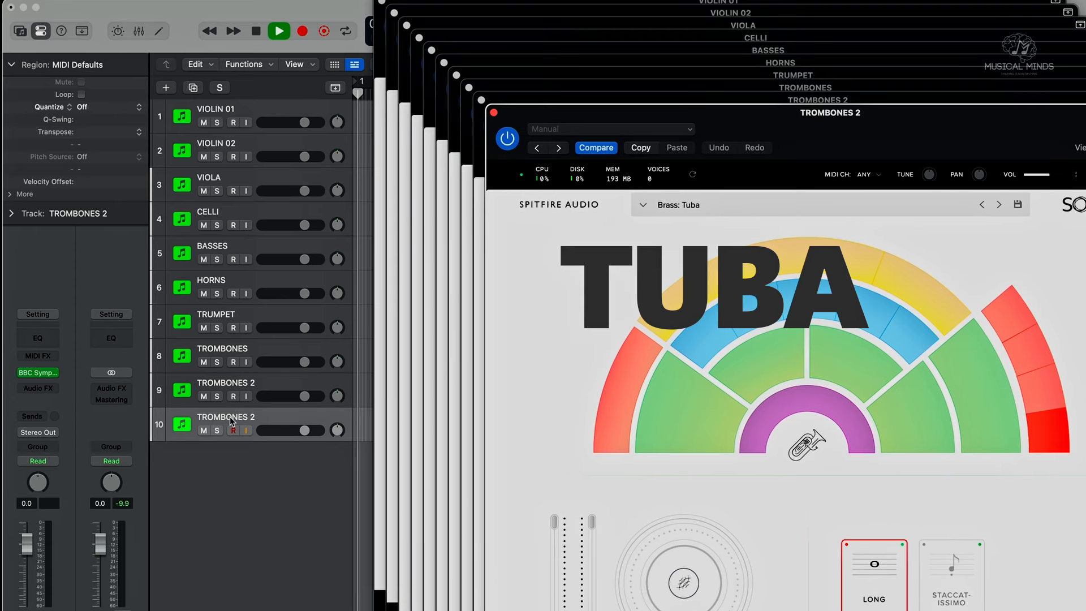
# - Rename track 10, which holds the tuba patch, as TUBA
pyautogui.doubleClick(232, 419)
pyautogui.write('TUB')
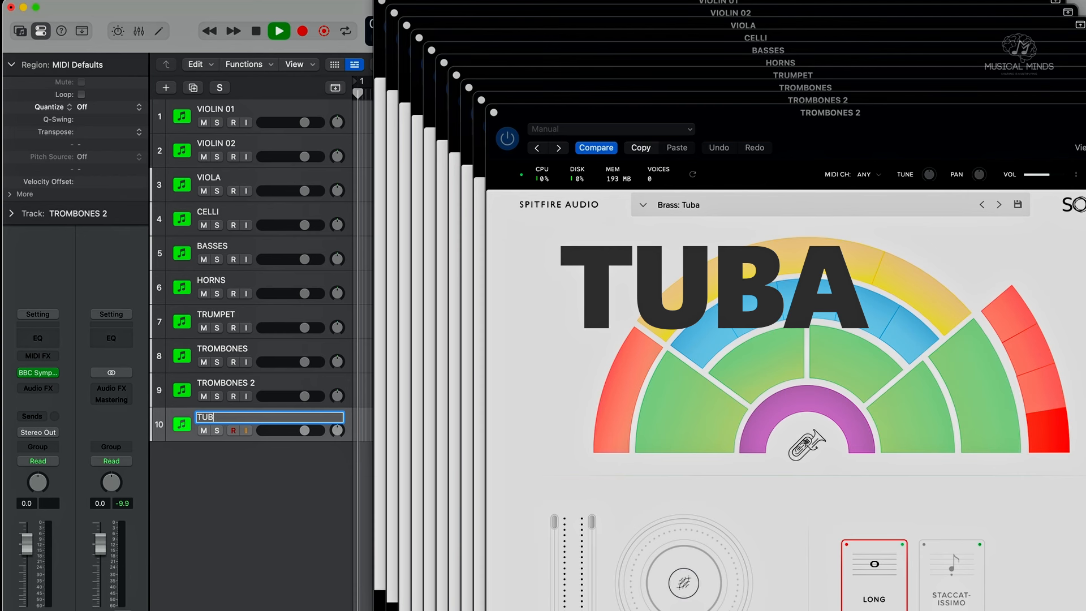
pyautogui.write('A')
pyautogui.press('Return')
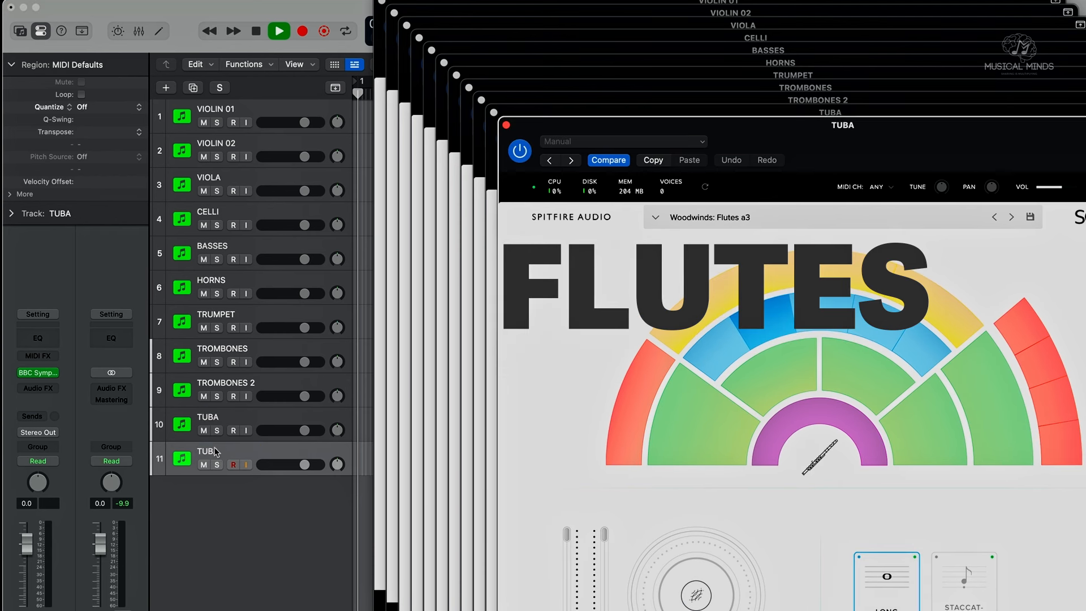
# - Rename track 11, which holds the flutes patch, as FLUTES
pyautogui.doubleClick(213, 451)
pyautogui.write('FL')
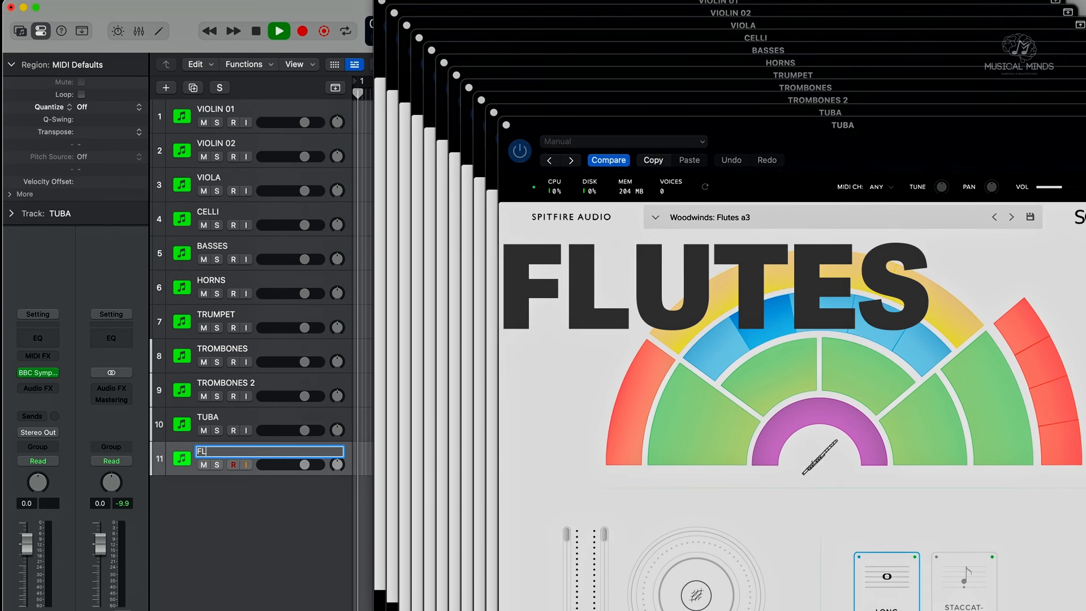
pyautogui.write('UTES')
pyautogui.press('Return')
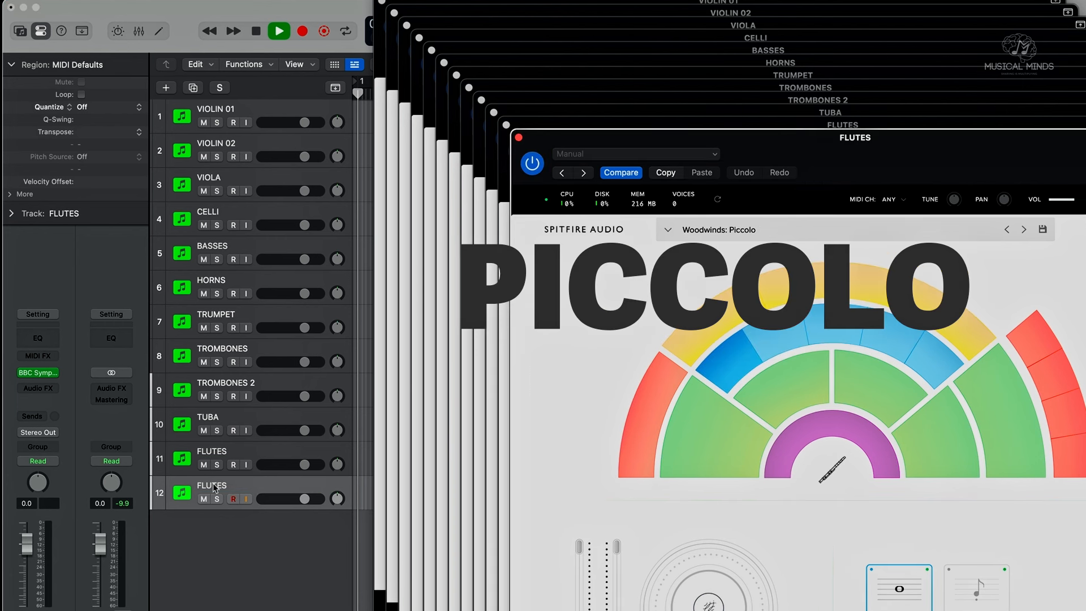
# - Rename track 12 as PICCOLO and track 13 as OBOE
pyautogui.doubleClick(215, 487)
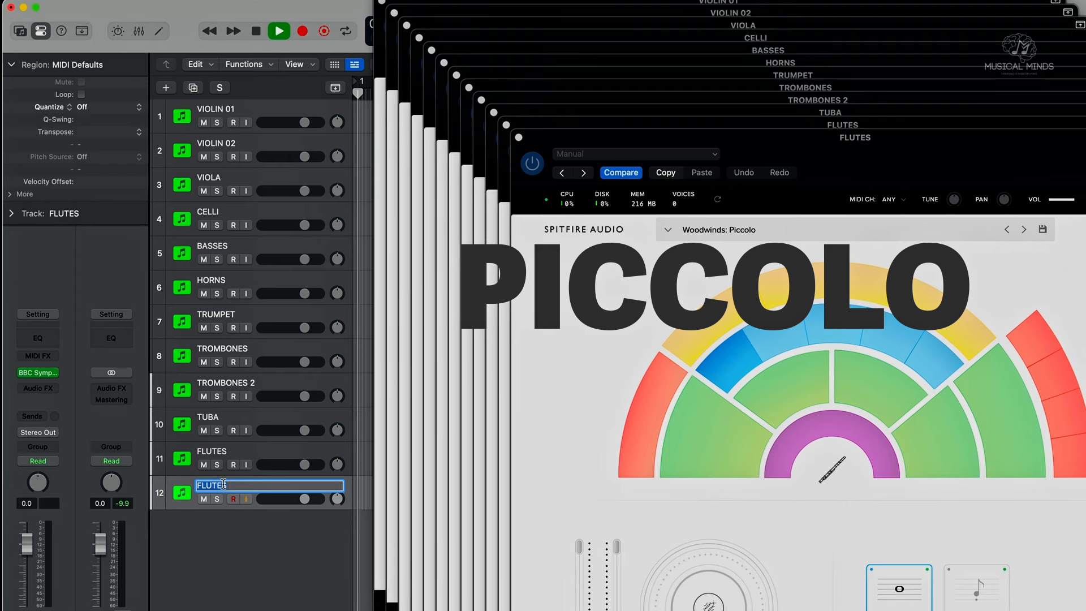
pyautogui.write('PICCOLO')
pyautogui.press('Return')
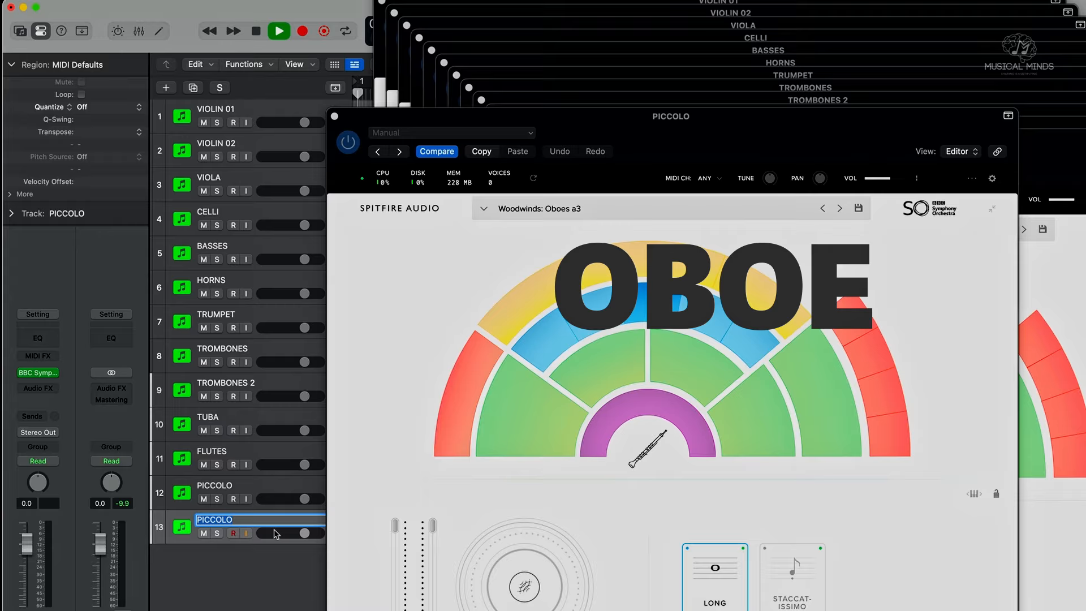
pyautogui.write('OBOE')
pyautogui.press('Return')
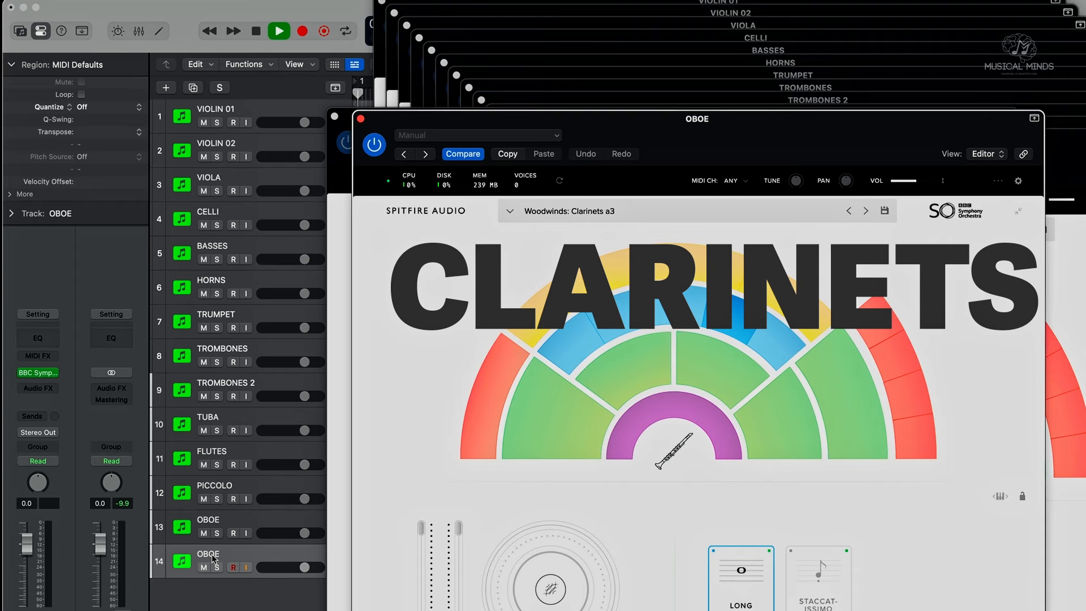
# - Rename track 14, which holds the clarinets patch, as CLARINETS
pyautogui.doubleClick(213, 559)
pyautogui.write('CLARINET')
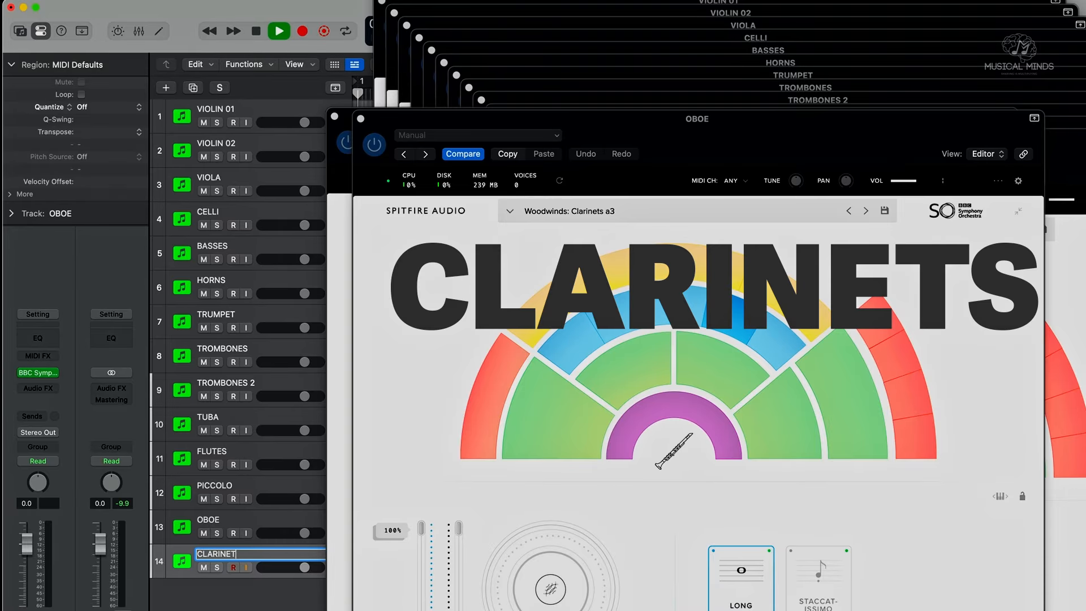
pyautogui.write('S')
pyautogui.press('Return')
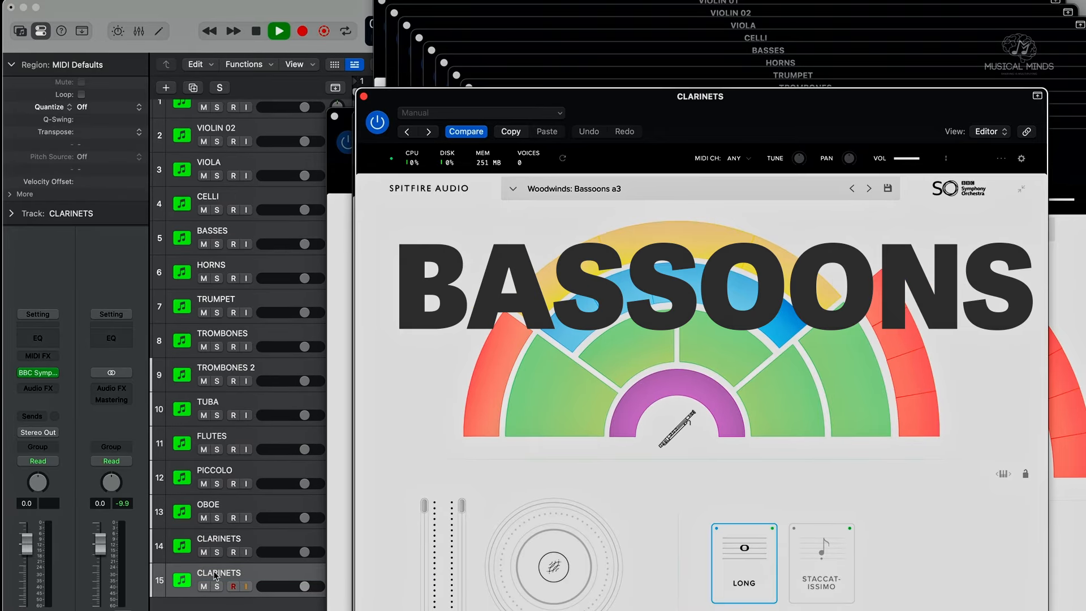
# - Rename track 15 as BASSOONS and track 16 as HARP/CELESTS
pyautogui.doubleClick(215, 573)
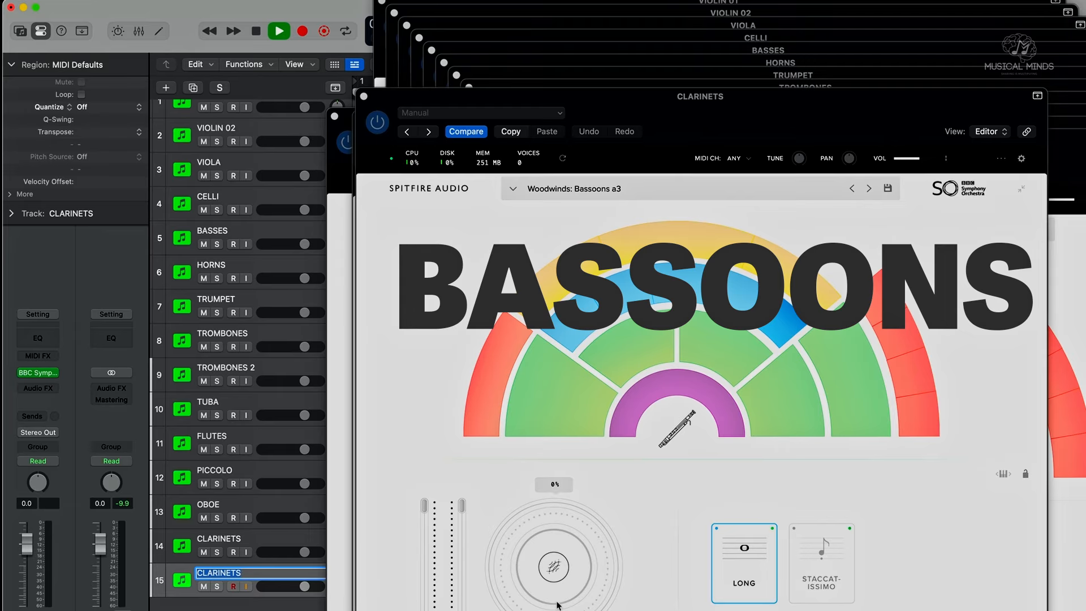
pyautogui.write('BASSOONS')
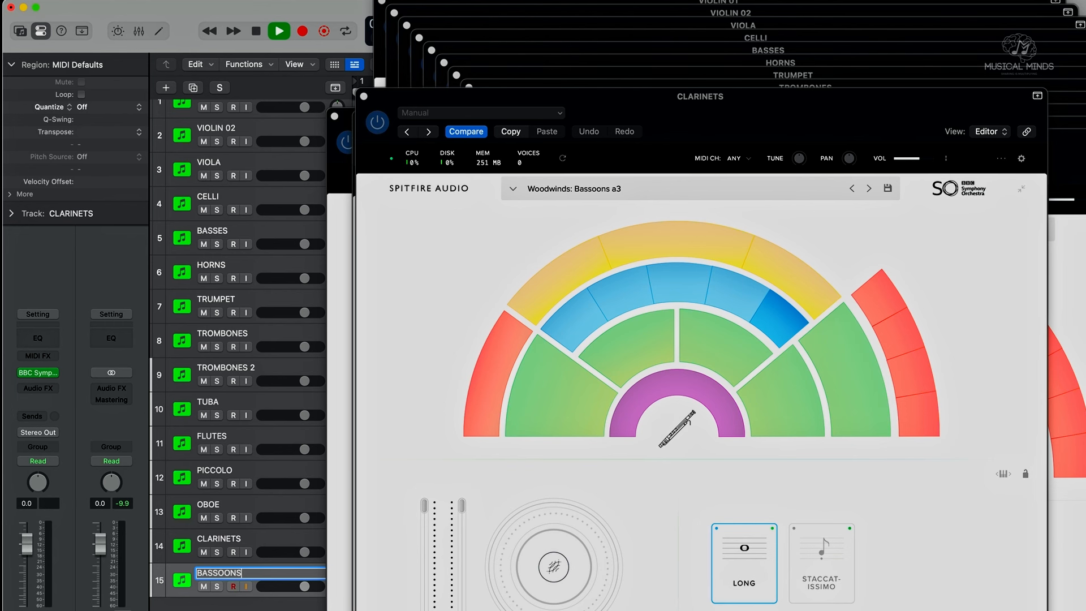
pyautogui.press('Tab')
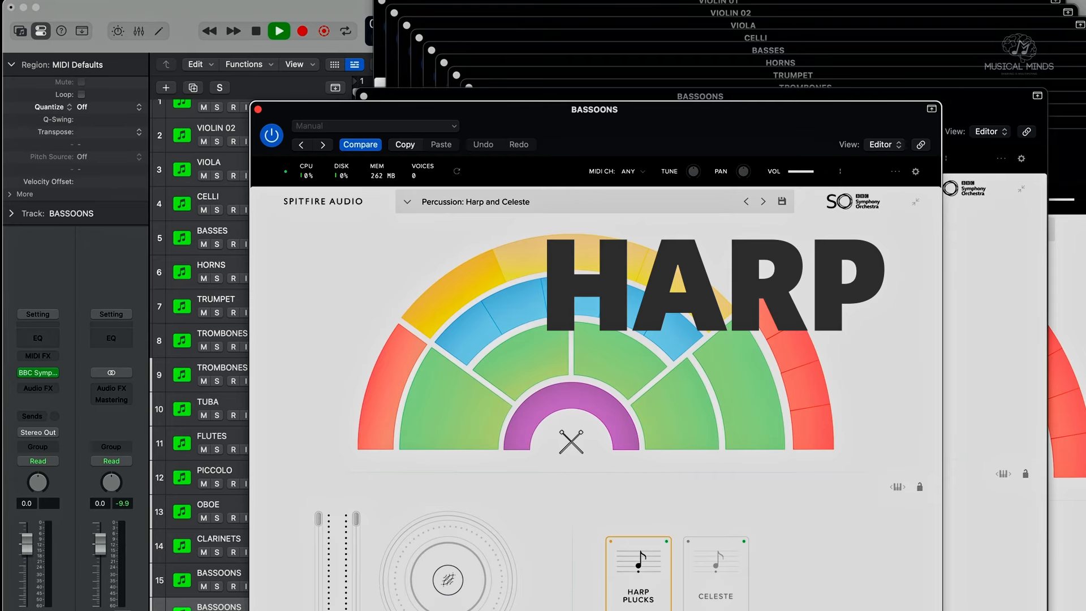
pyautogui.write('HARP/CELESTS')
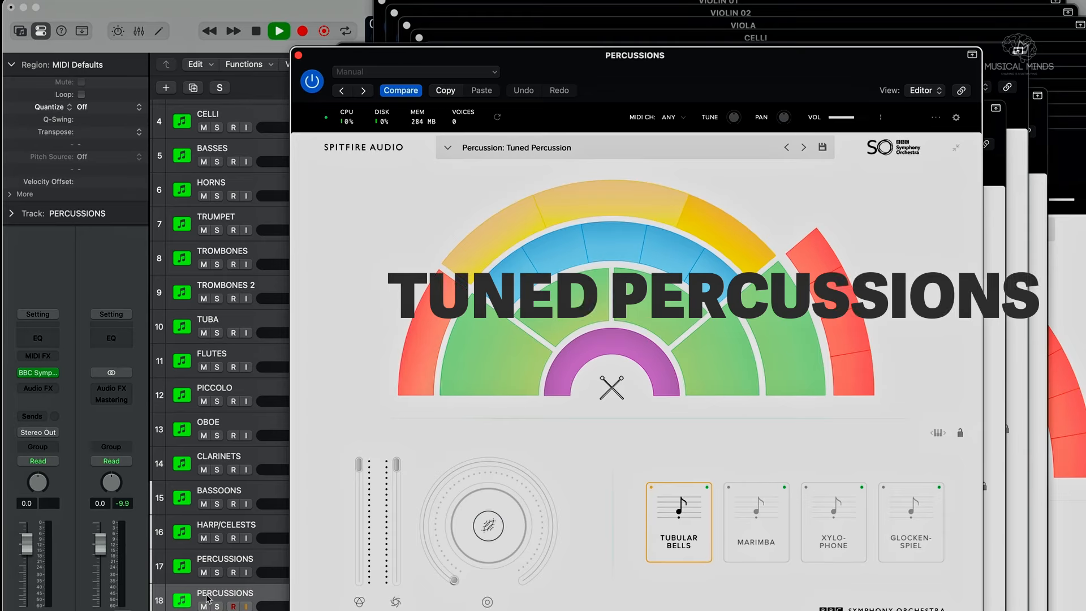
# - Rename track 18 as TUNED PERCUSSIONS and track 19 as PIANO
pyautogui.click(207, 594)
pyautogui.doubleClick(207, 594)
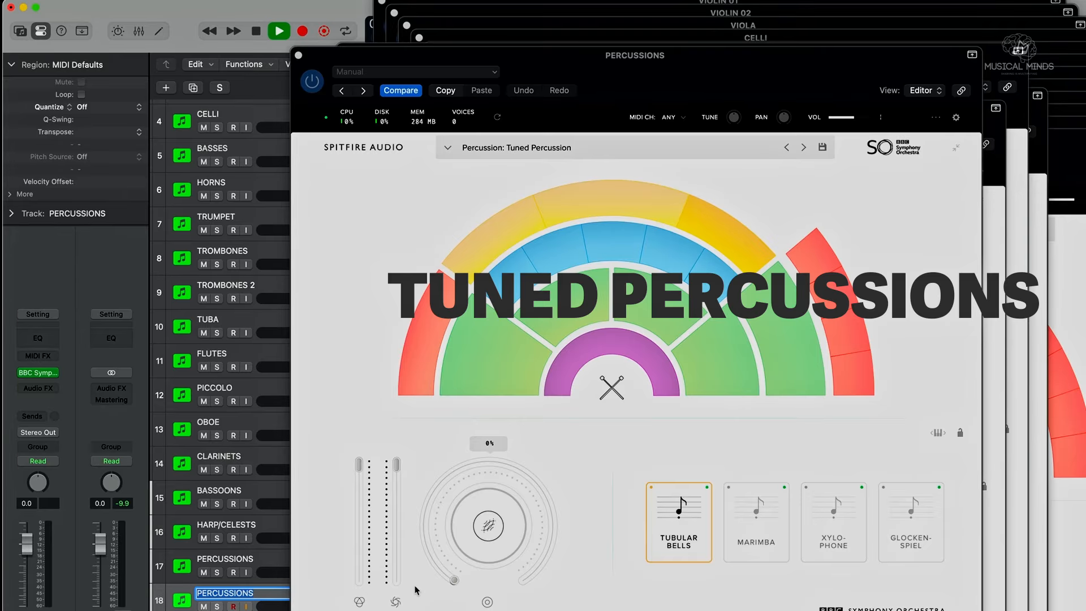
pyautogui.press('Left')
pyautogui.write('TUNED')
pyautogui.press('Return')
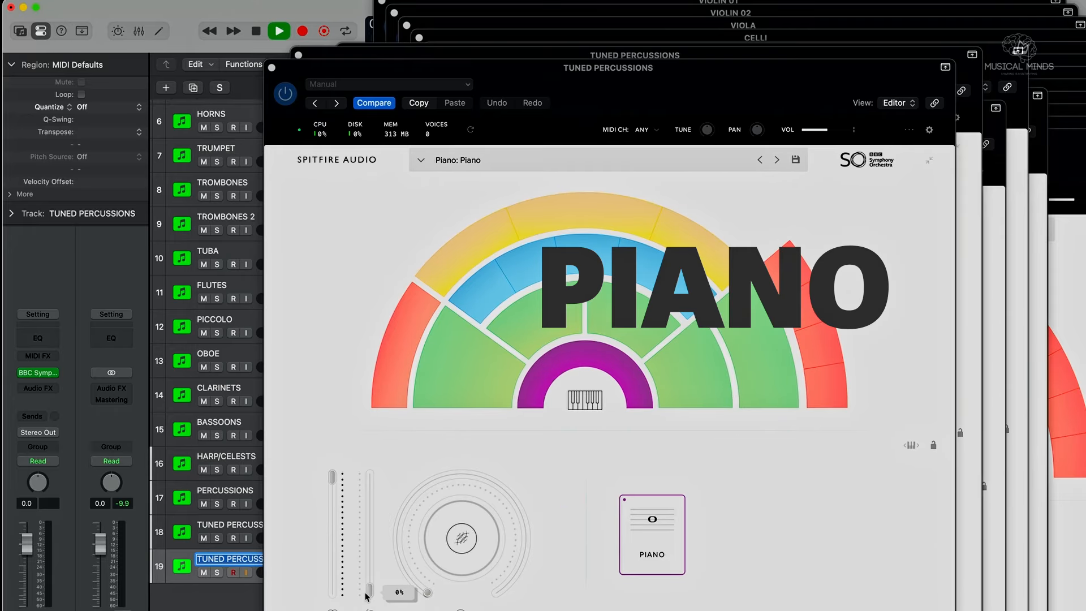
pyautogui.write('PIANO')
pyautogui.press('Return')
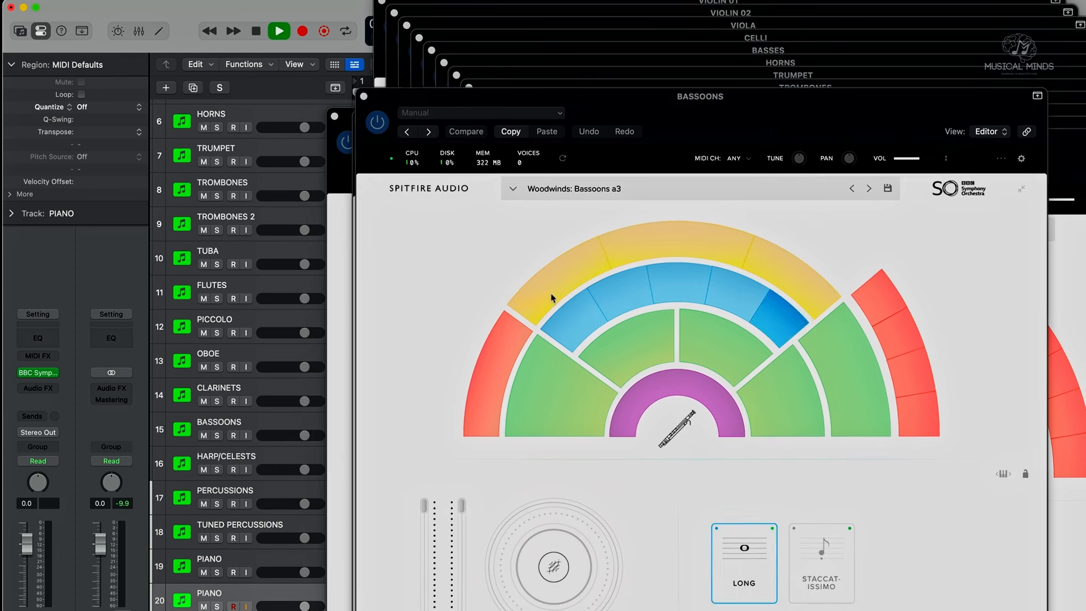
# - Close all the open instrument plug-in windows so that the whole track area is uncovered
pyautogui.click(364, 96)
pyautogui.click(360, 117)
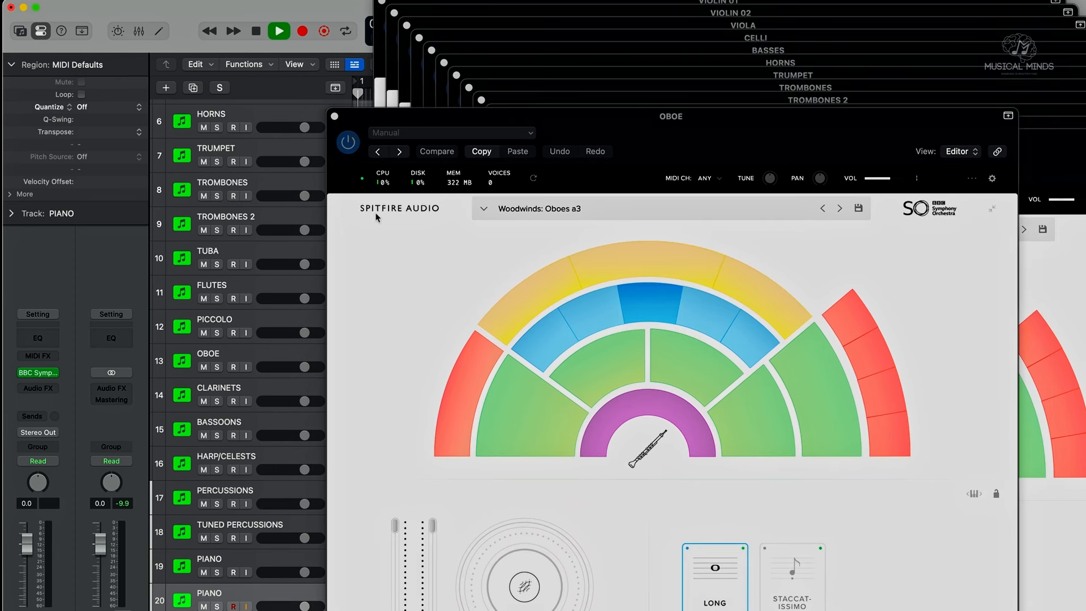
pyautogui.click(334, 116)
pyautogui.click(519, 137)
pyautogui.click(506, 125)
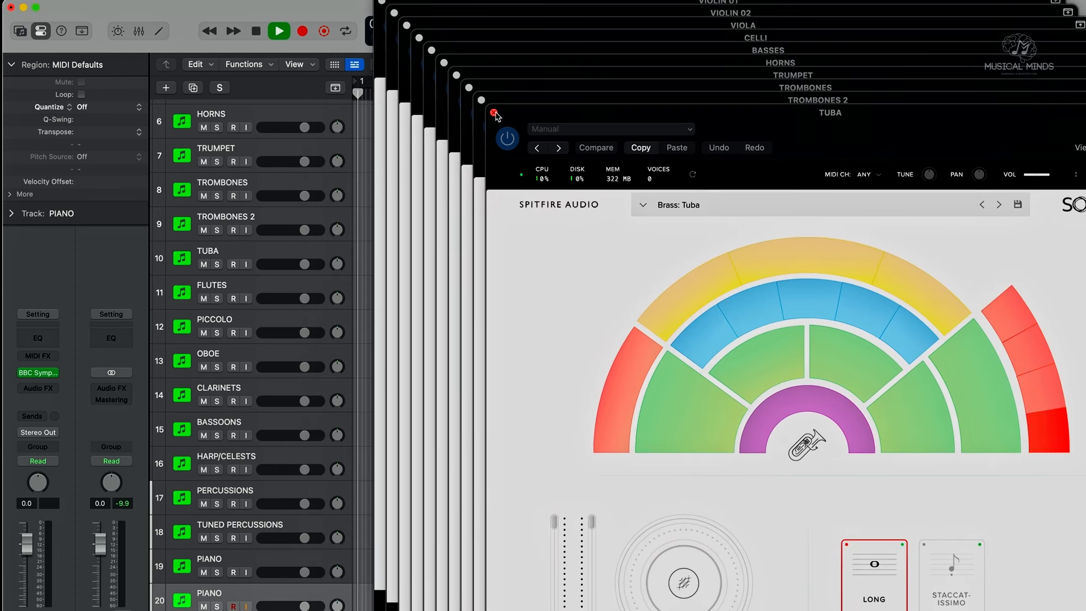
pyautogui.click(493, 112)
pyautogui.click(481, 100)
pyautogui.click(468, 88)
pyautogui.click(456, 75)
pyautogui.click(444, 63)
pyautogui.click(431, 50)
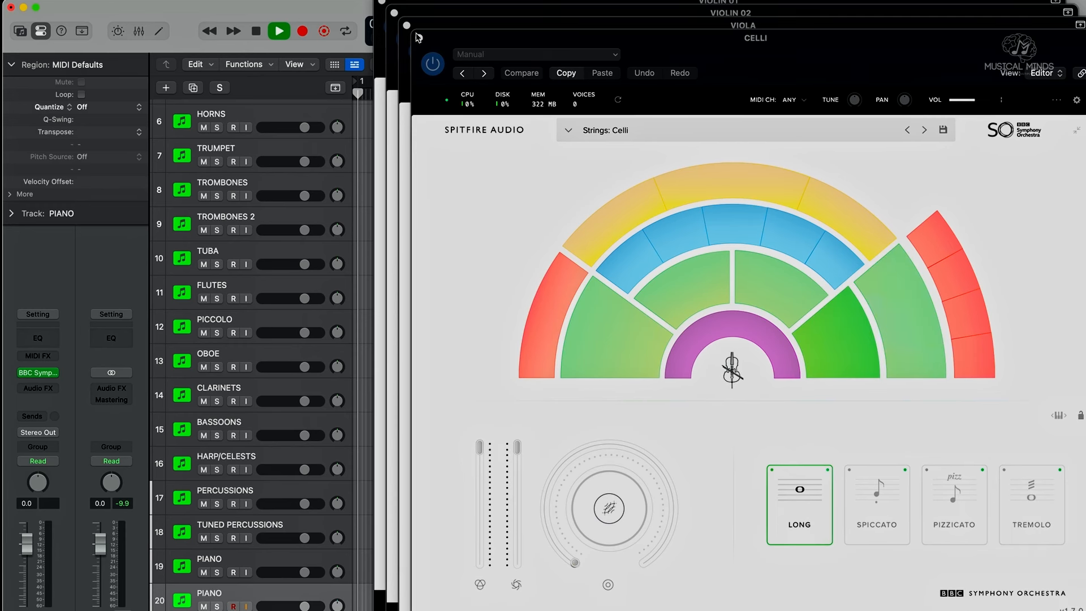
pyautogui.click(419, 38)
pyautogui.click(406, 25)
pyautogui.click(395, 12)
pyautogui.click(382, 1)
# - Open the BBC Symphony Orchestra instrument of the VIOLIN 01 track and move its window clear of the track list
pyautogui.scroll(10, 492, 271)
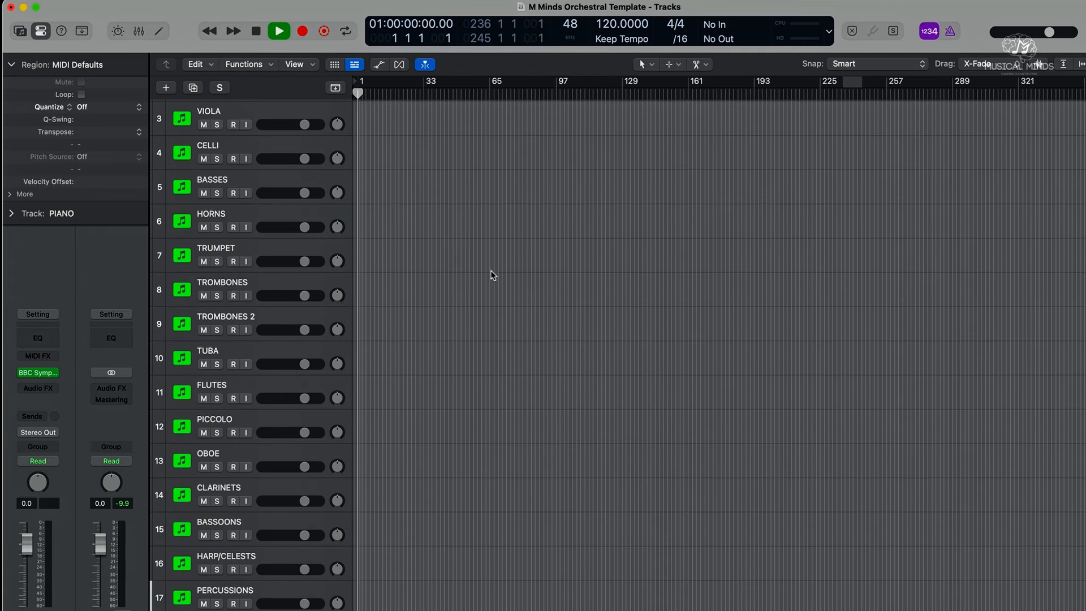
pyautogui.click(285, 112)
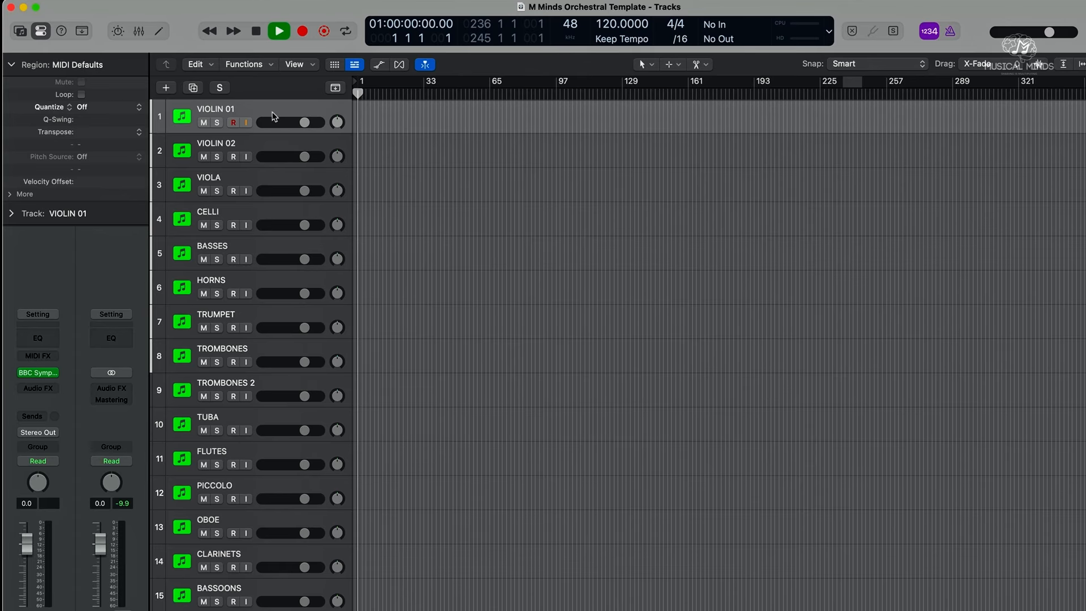
pyautogui.click(37, 373)
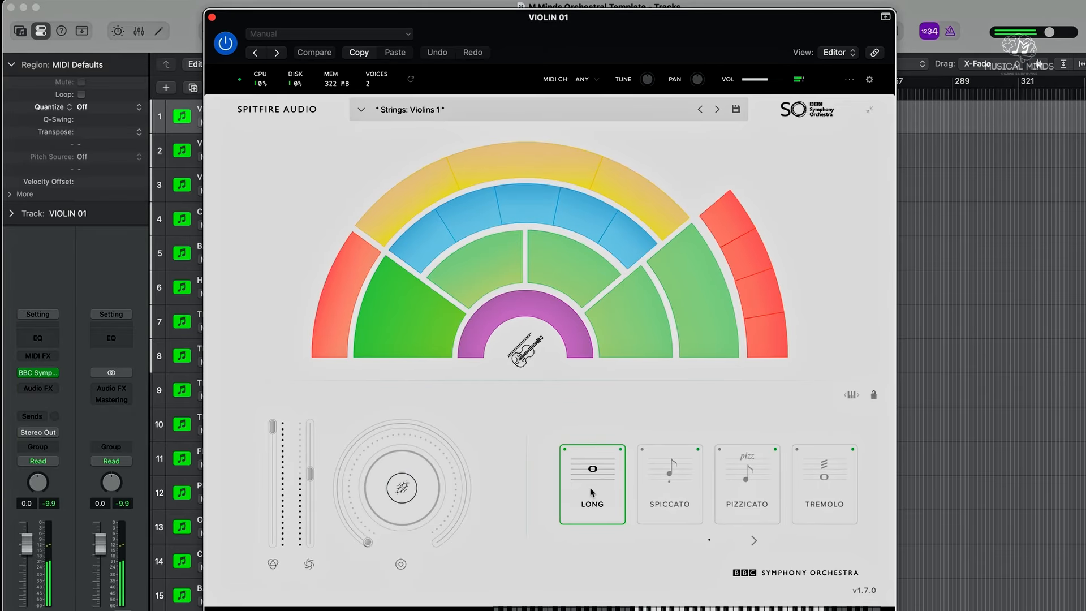
pyautogui.moveTo(273, 85); pyautogui.dragTo(571, 86)
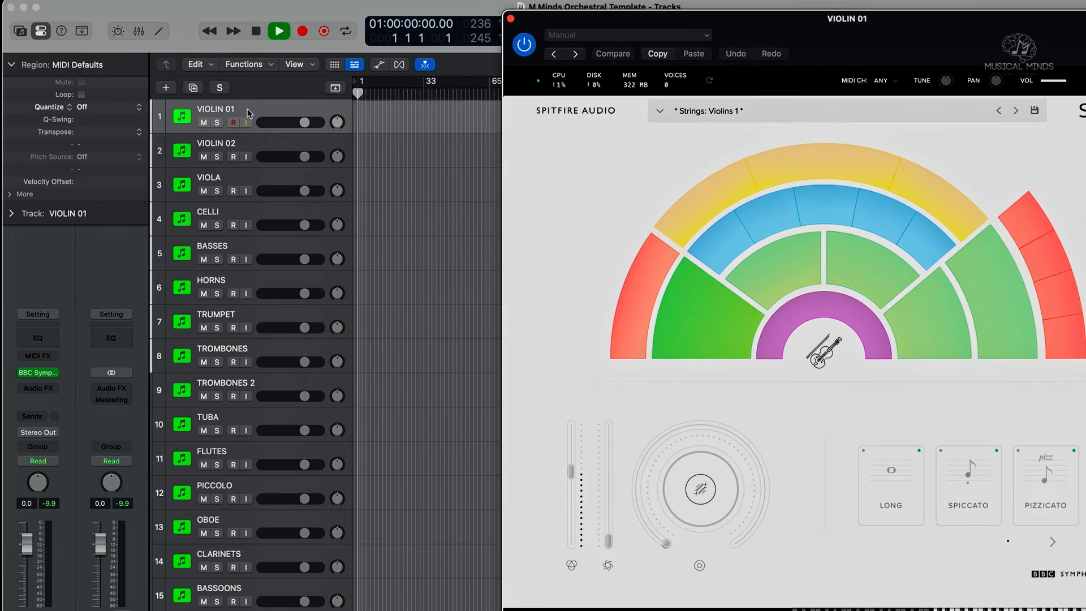
pyautogui.moveTo(722, 15); pyautogui.dragTo(667, 21)
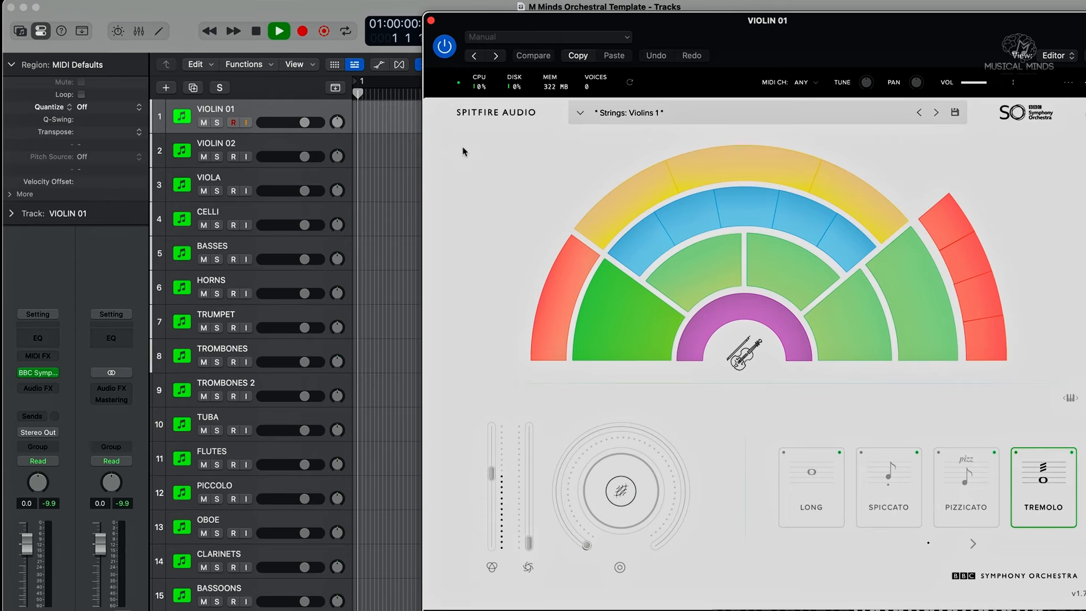
# - Rename the VIOLIN 01 track as VIOLIN 01 long
pyautogui.click(252, 115)
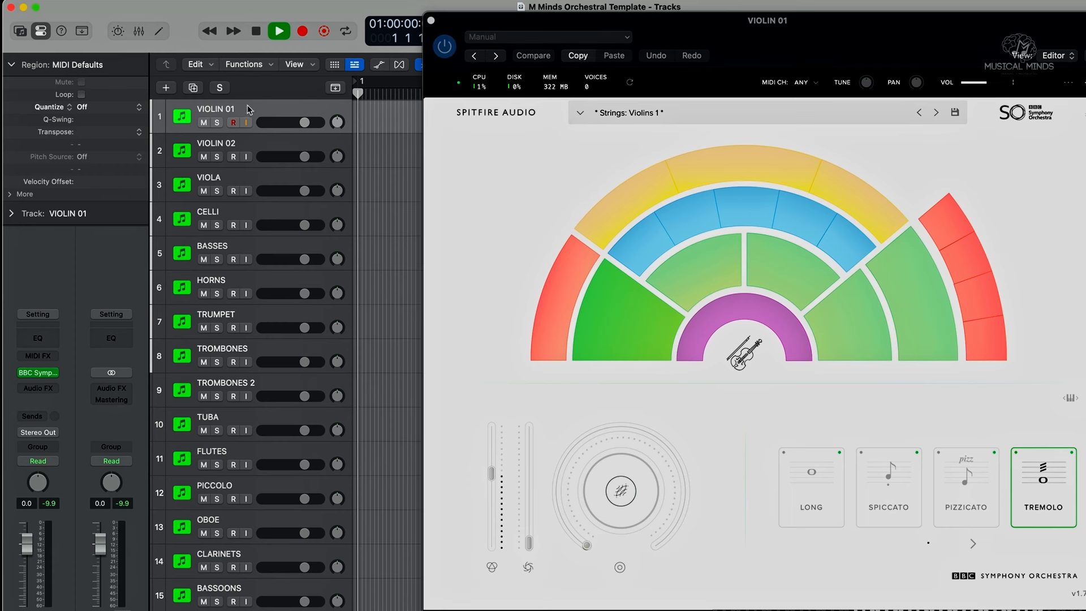
pyautogui.doubleClick(245, 110)
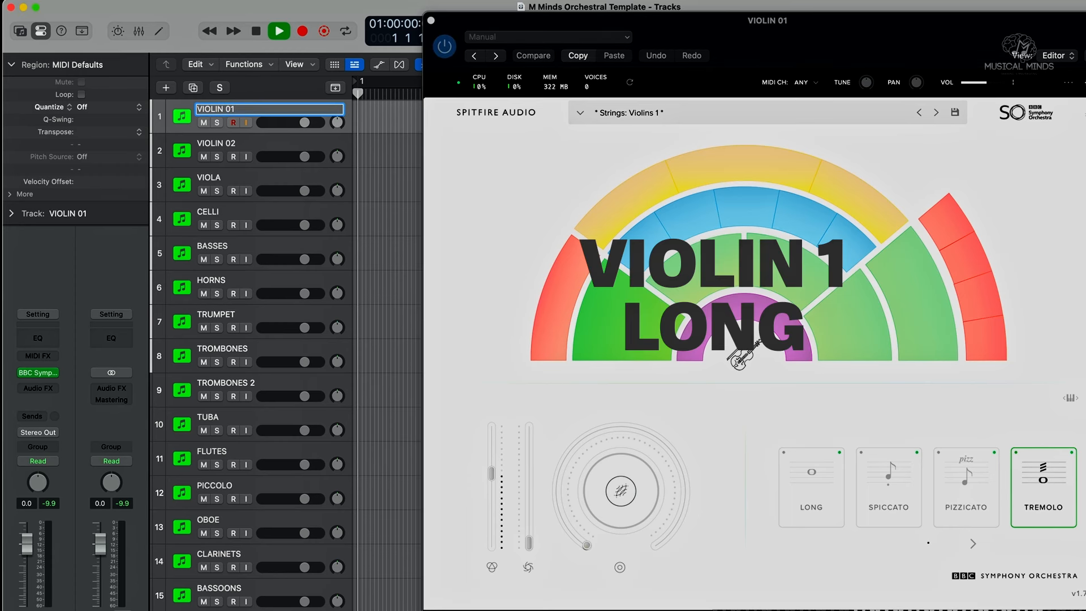
pyautogui.write('long')
pyautogui.press('Return')
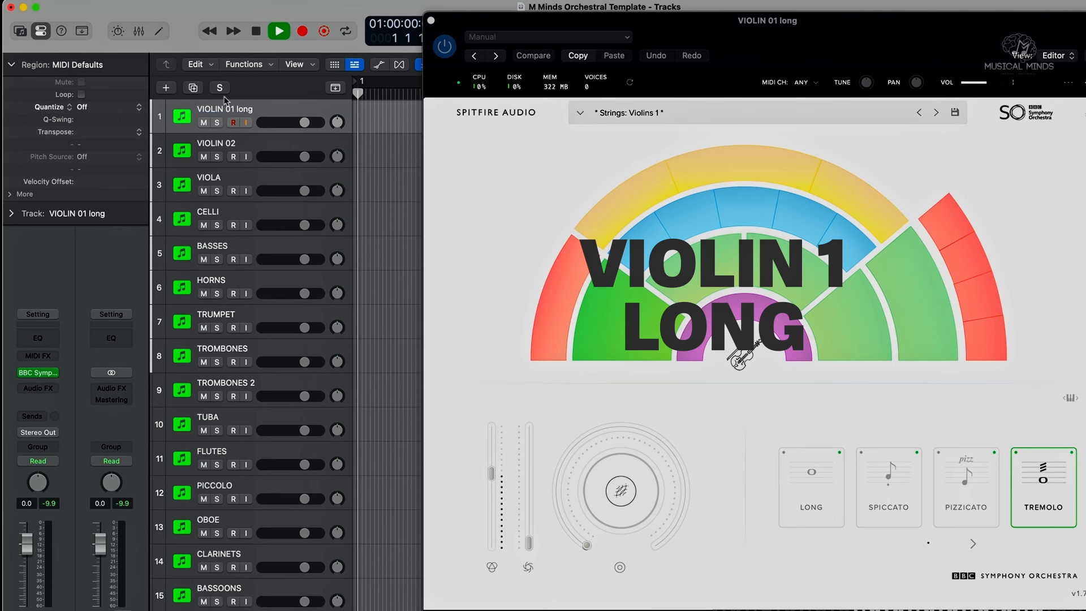
# - Duplicate the VIOLIN 01 long track with its settings and name the Spiccato copy VIOLIN 01 spiccato
pyautogui.click(193, 87)
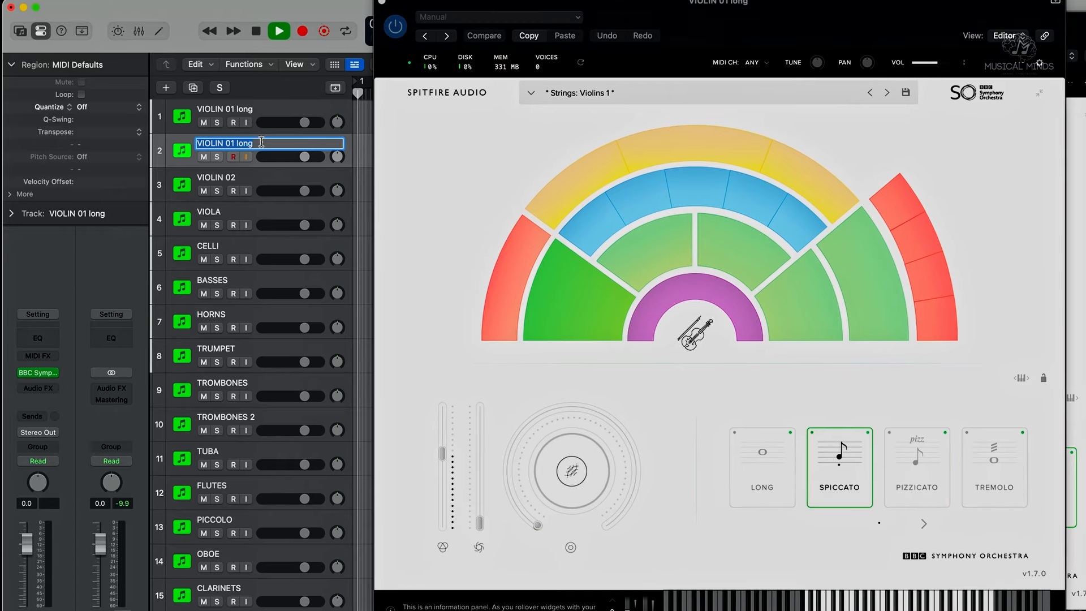
pyautogui.doubleClick(260, 143)
pyautogui.write('spiccato')
pyautogui.press('Return')
# - Duplicate the VIOLIN 01 spiccato track, enable only the Pizzicato articulation on the copy and name it VIOLIN 01 pizz
pyautogui.click(193, 88)
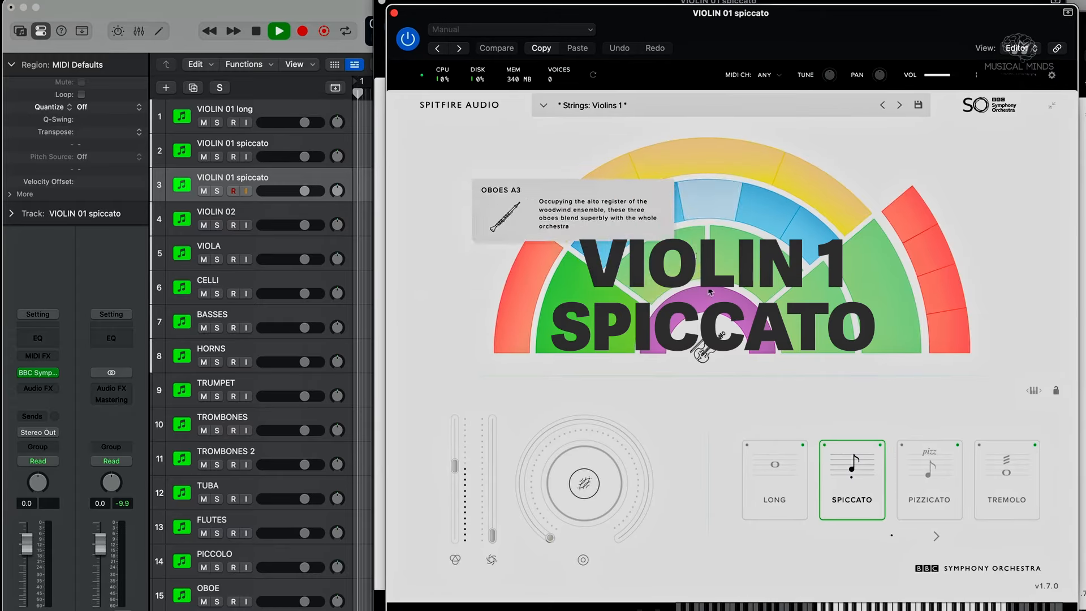
pyautogui.doubleClick(266, 177)
pyautogui.click(269, 177)
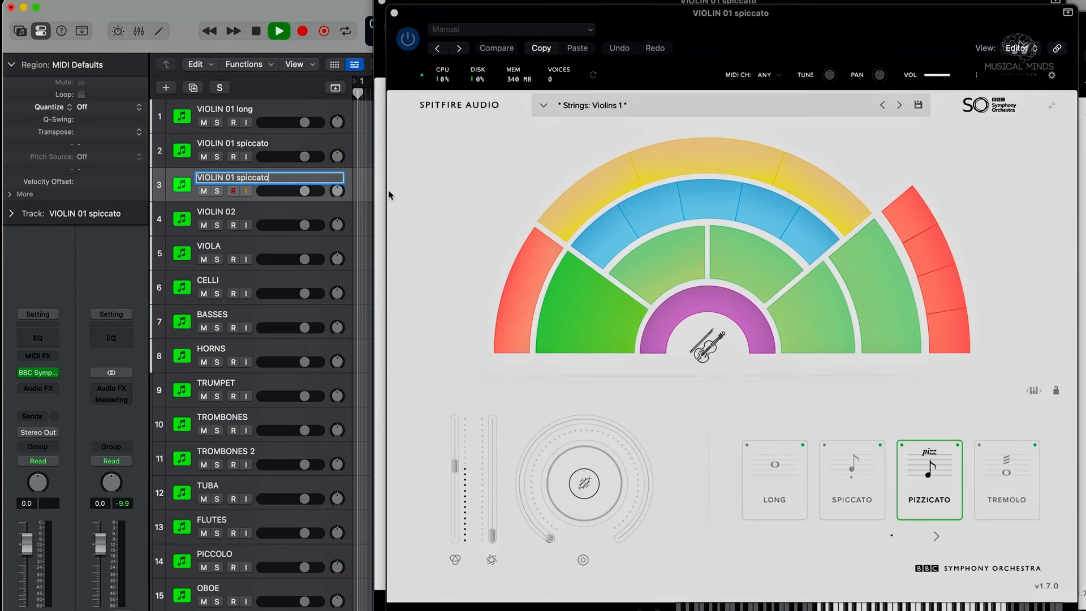
pyautogui.press('BackSpace')
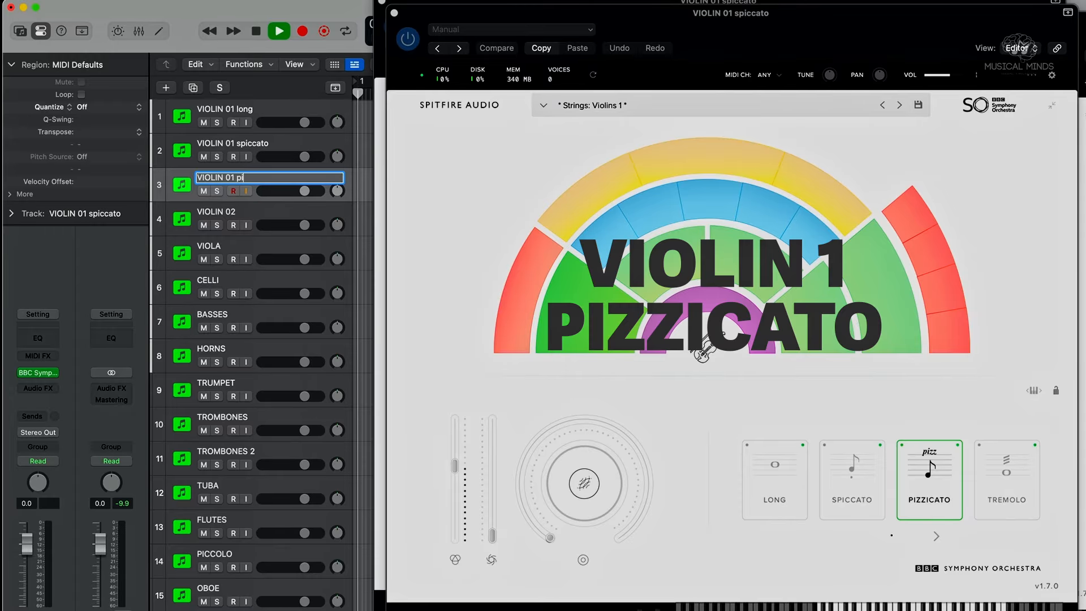
pyautogui.press('Return')
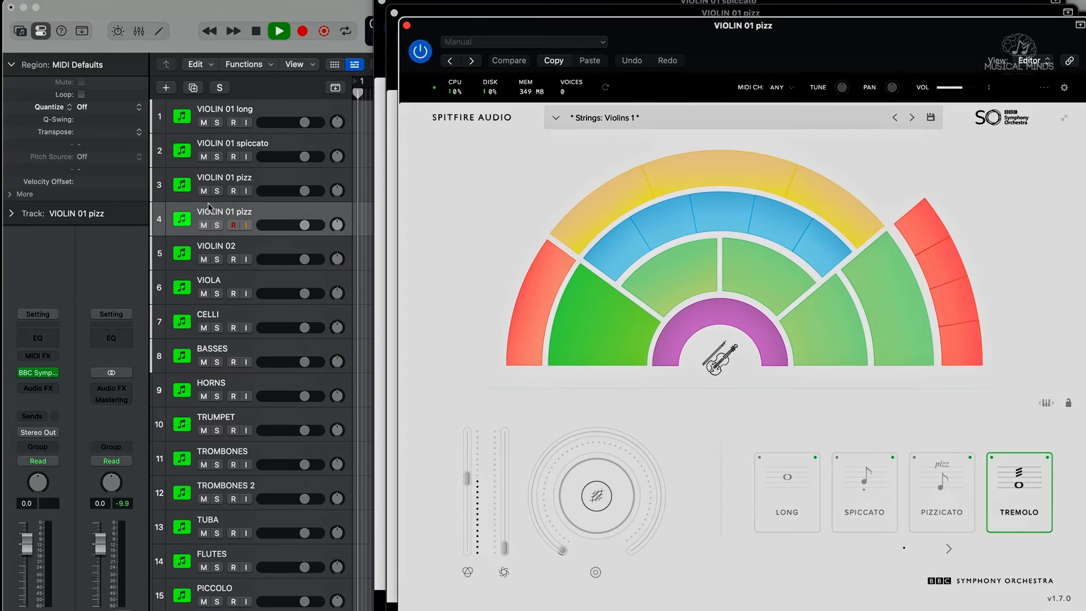
# - Rename the fourth VIOLIN 01 track, set to the Tremolo articulation, as VIOLIN 01 trem
pyautogui.doubleClick(256, 210)
pyautogui.click(254, 210)
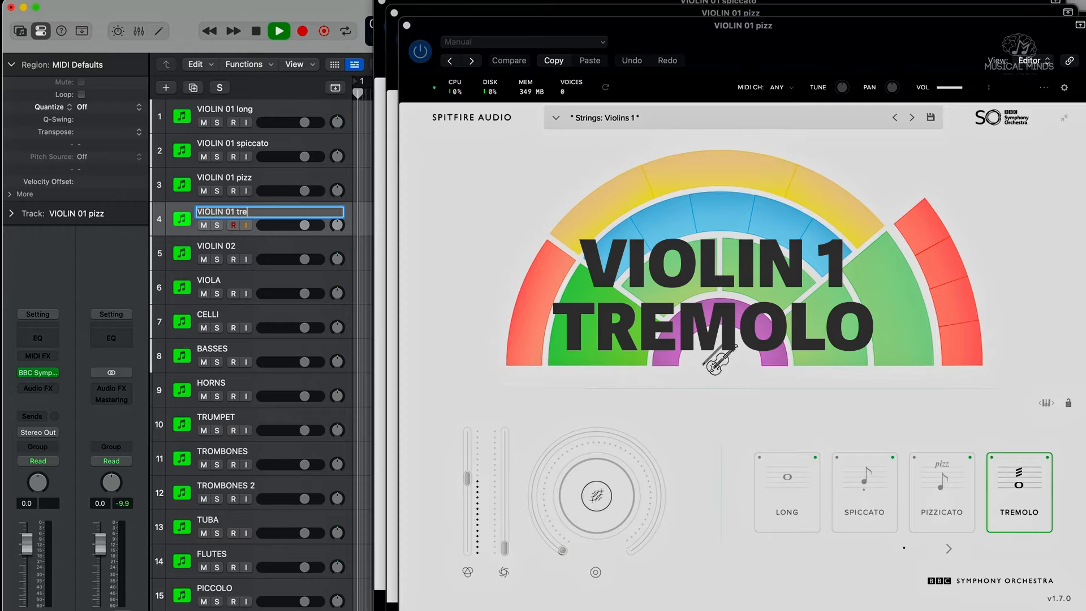
pyautogui.press('Return')
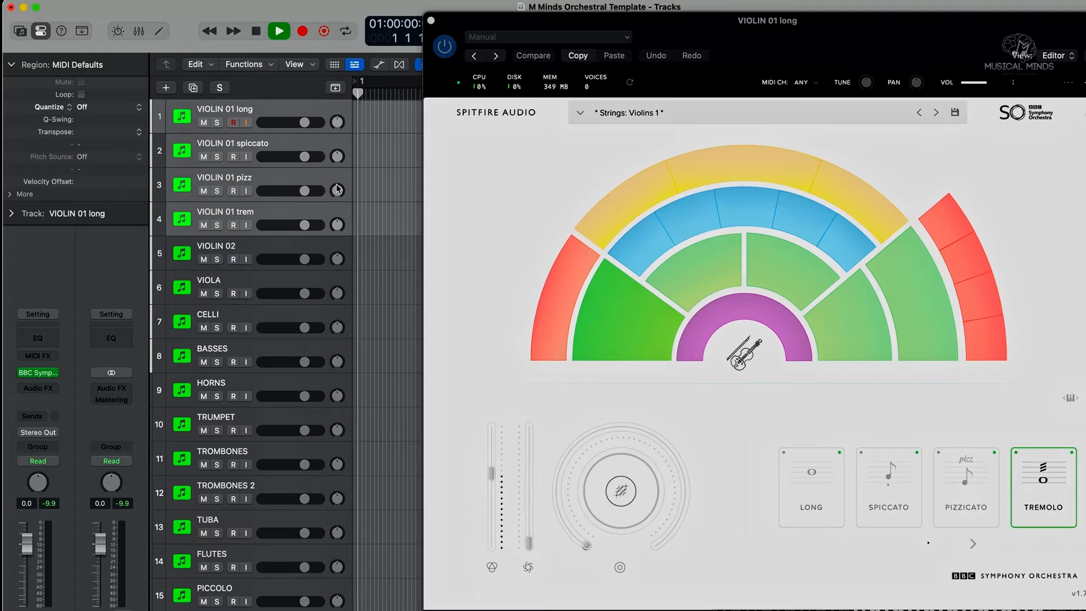
# - Close the plug-in windows and audition the VIOLIN 01 long, spiccato, pizz and trem tracks one after another
pyautogui.press('super+w')
pyautogui.click(265, 105)
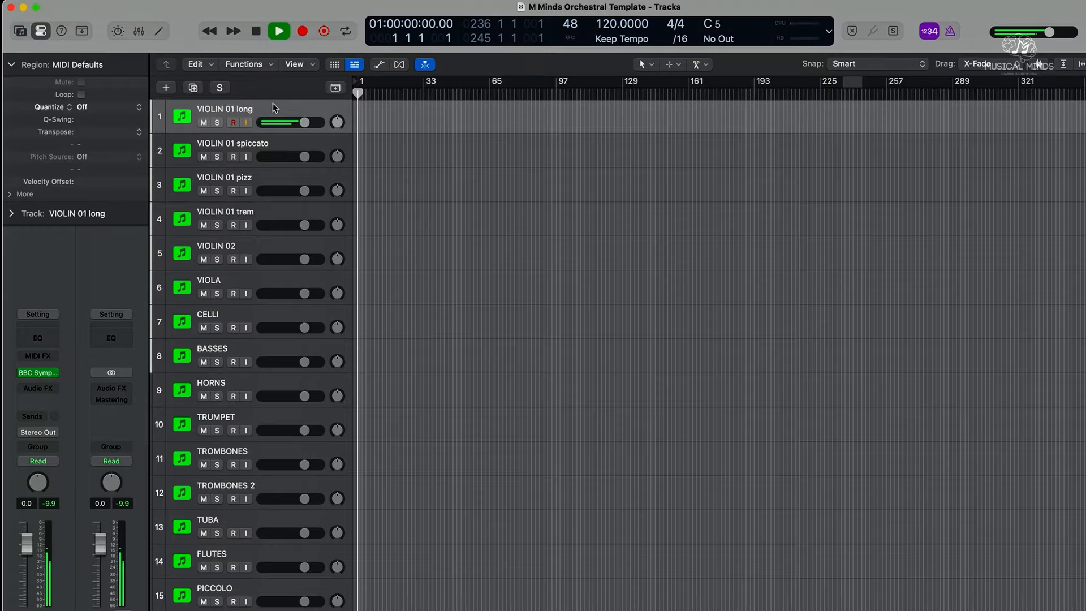
pyautogui.click(266, 145)
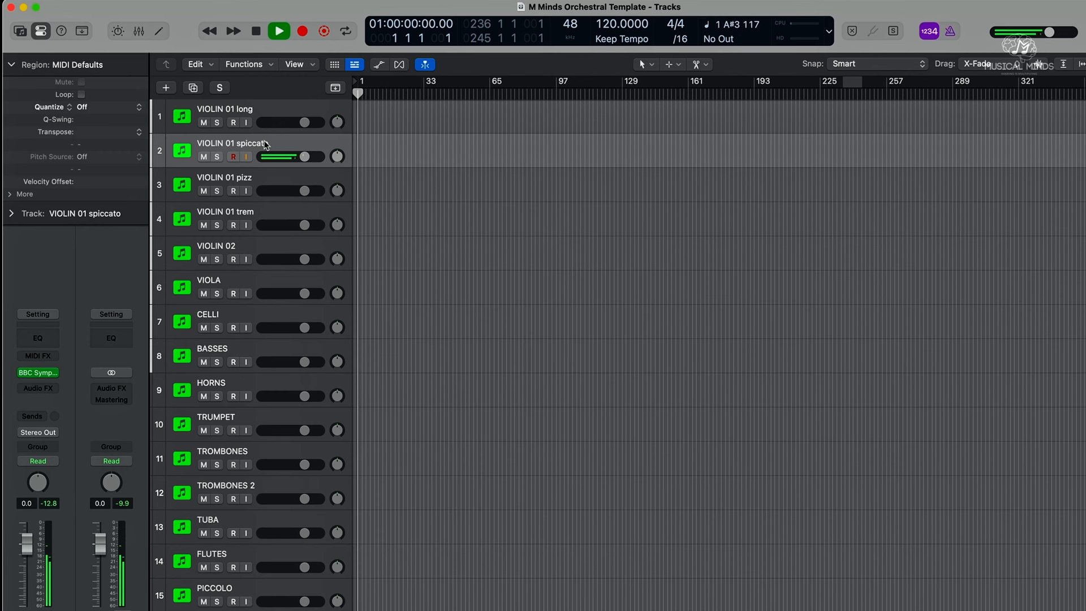
pyautogui.click(253, 179)
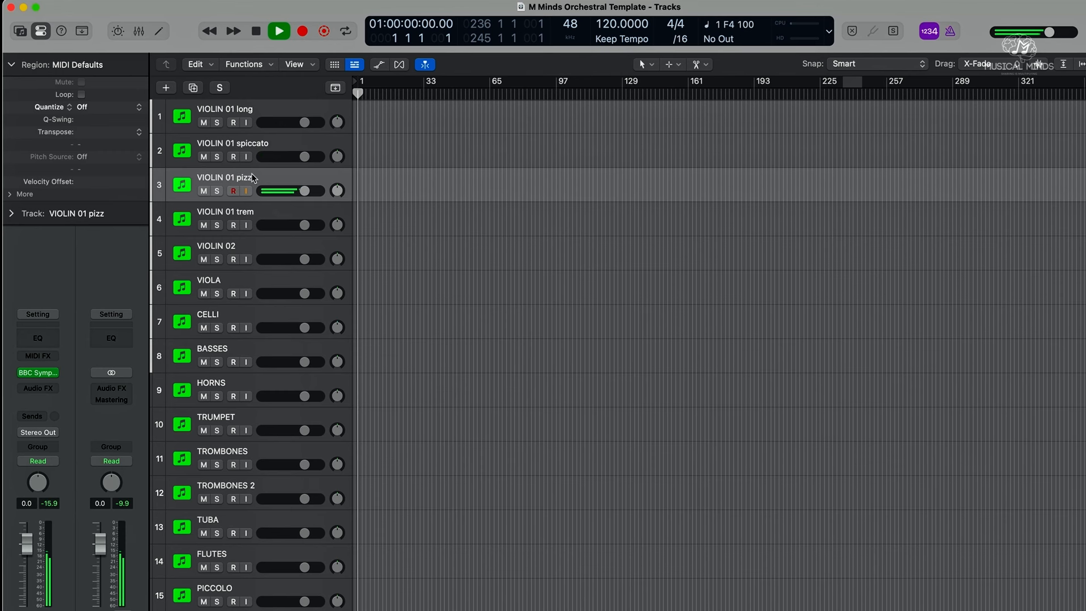
pyautogui.click(260, 215)
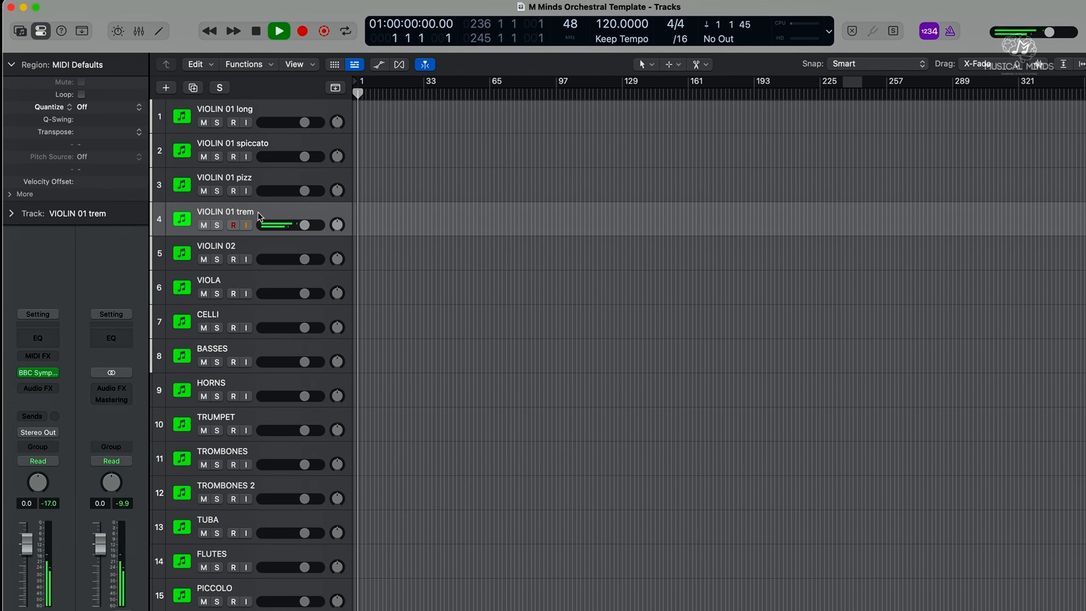
# - Split VIOLIN 02 into tracks named VIOLIN 02 long, VIOLIN 02 spiccato, VIOLIN 02 pizz and VIOLIN 02 trem with matching articulations
pyautogui.press('super+Up')
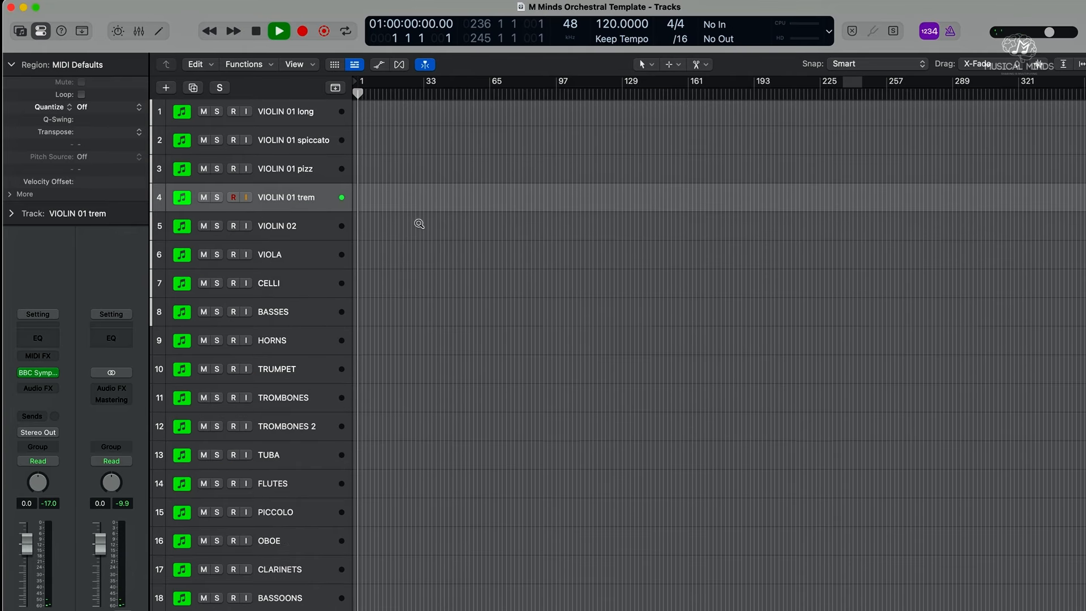
pyautogui.press('super+Down')
pyautogui.scroll(2, 418, 223)
pyautogui.click(263, 246)
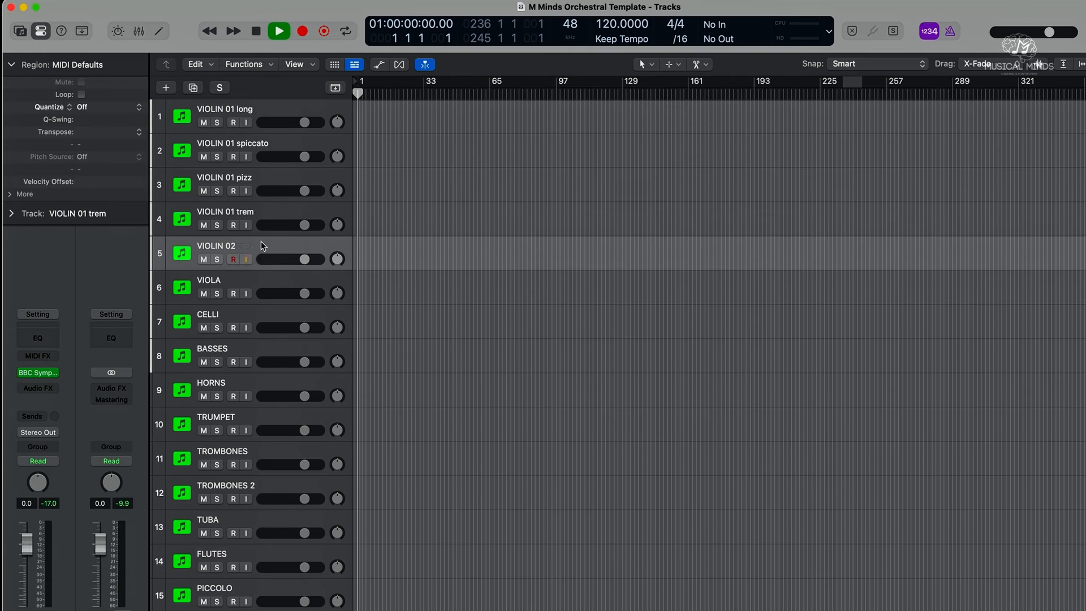
pyautogui.press('super+Down')
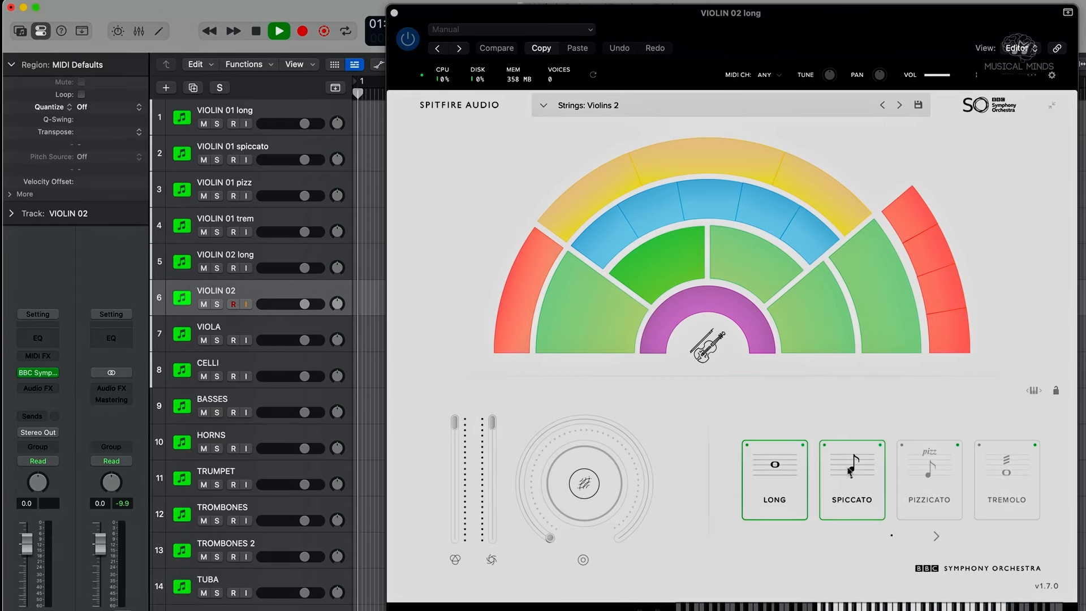
pyautogui.click(850, 471)
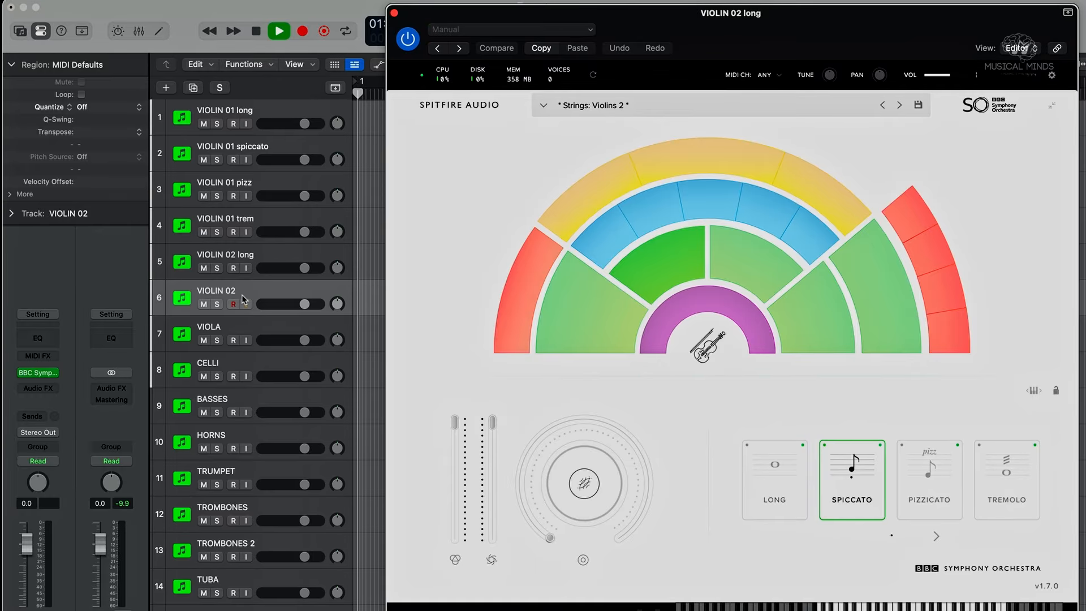
pyautogui.doubleClick(216, 291)
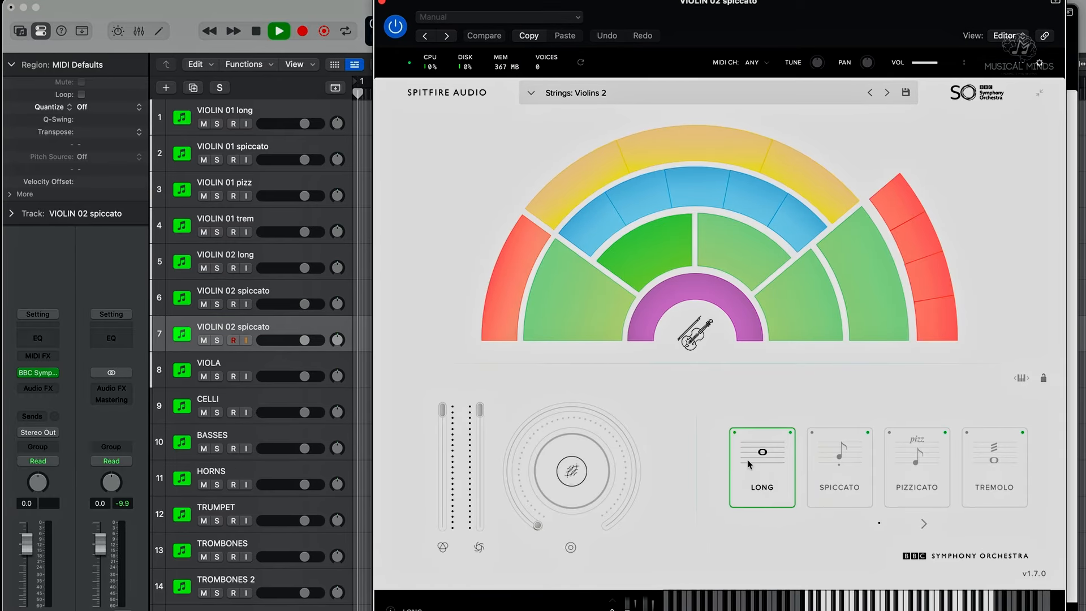
pyautogui.click(921, 469)
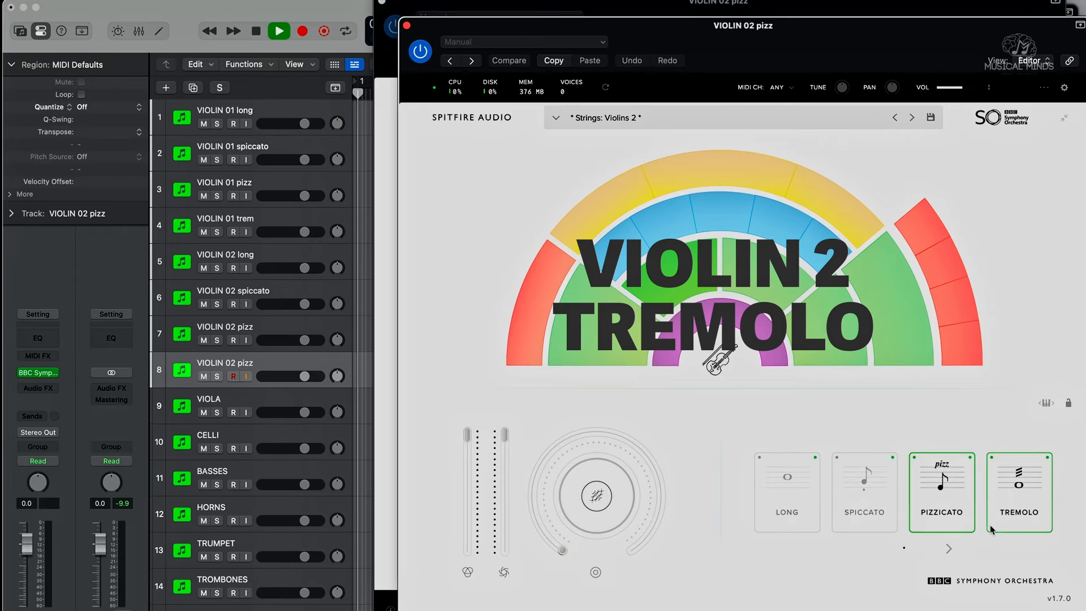
pyautogui.click(1004, 498)
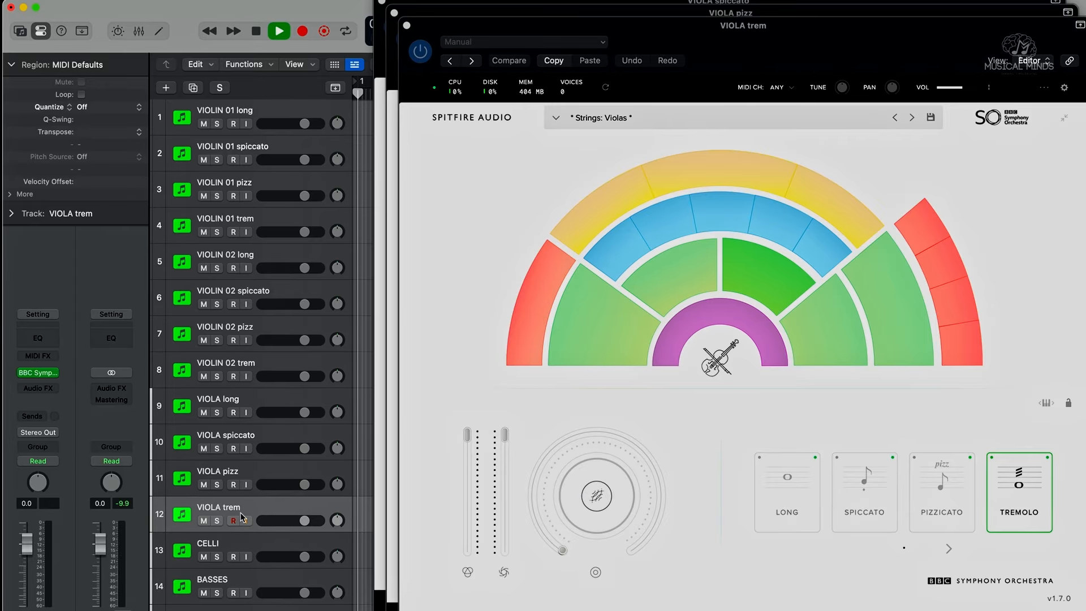
# - Audition the VIOLA pizz, VIOLA spiccato and VIOLA long tracks in turn
pyautogui.click(229, 465)
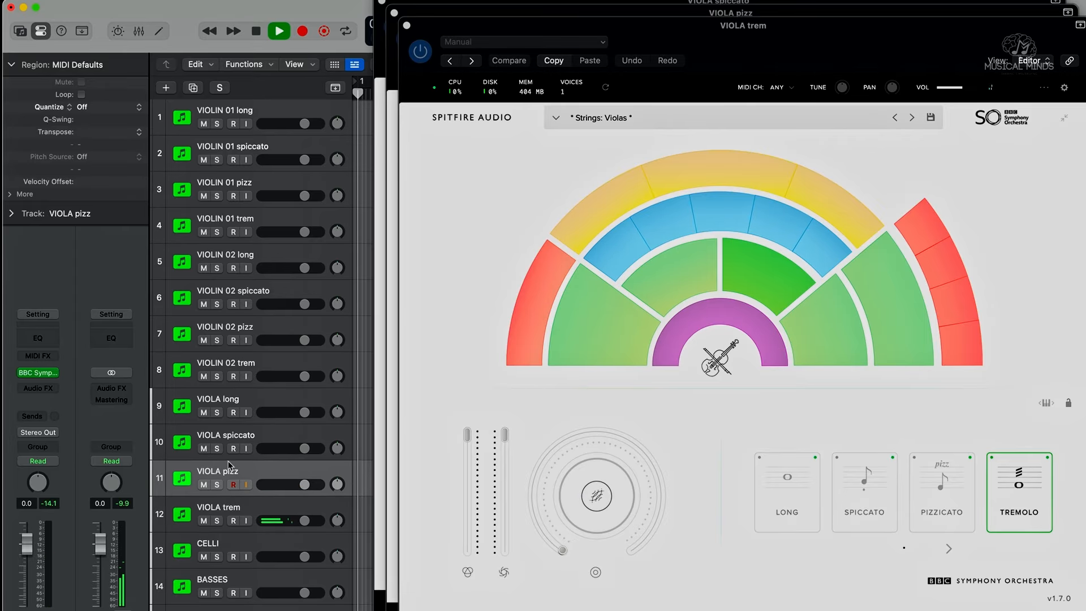
pyautogui.click(250, 437)
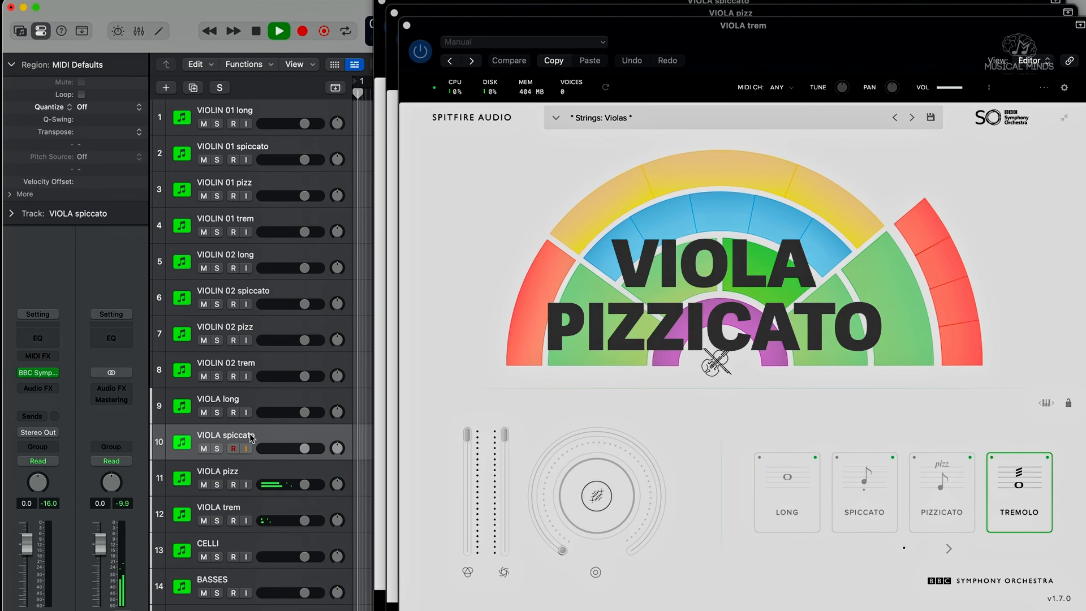
pyautogui.click(253, 400)
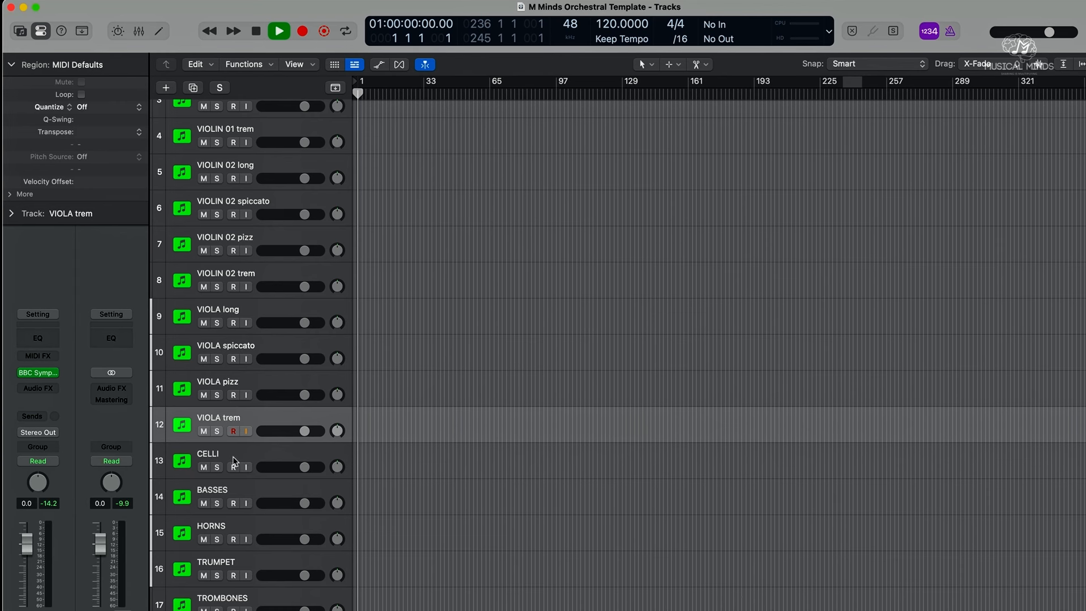
# - Duplicate the CELLI track, name the first one CELLI long and enable the Spiccato articulation on the copy
pyautogui.click(235, 456)
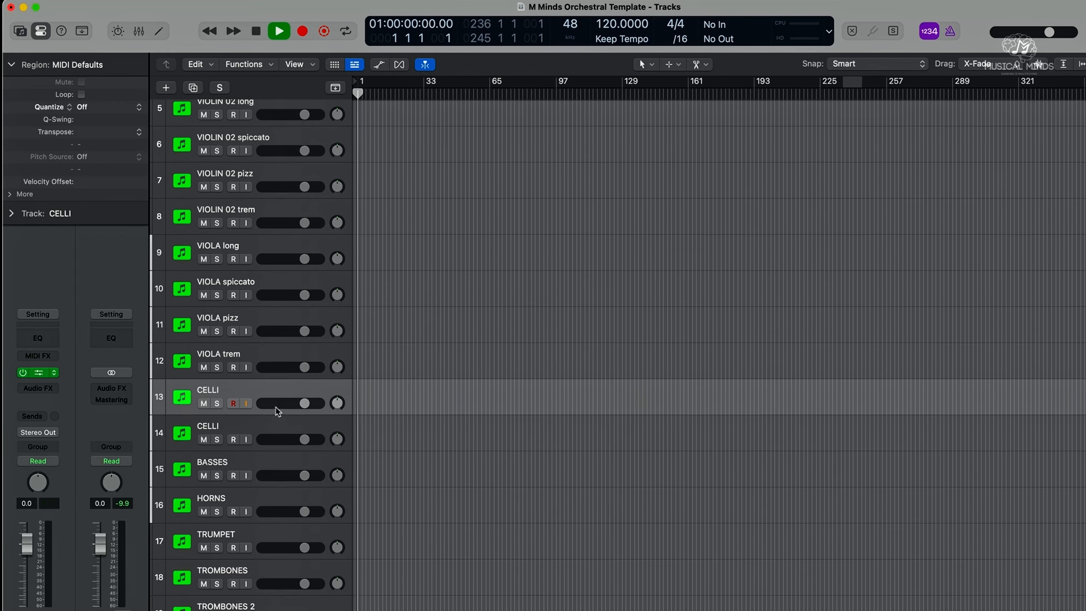
pyautogui.press('v')
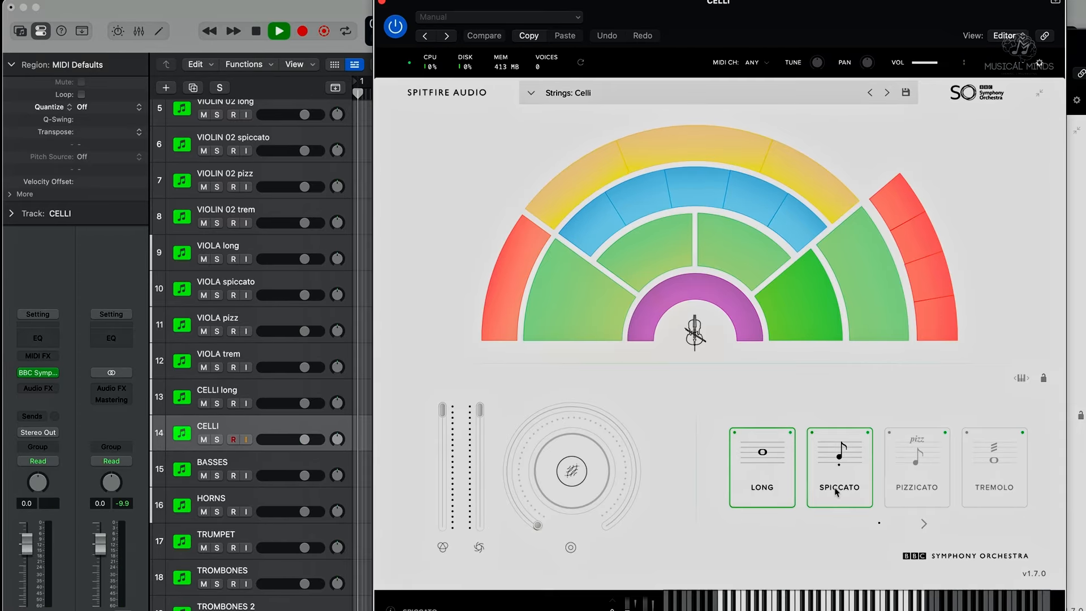
pyautogui.click(840, 468)
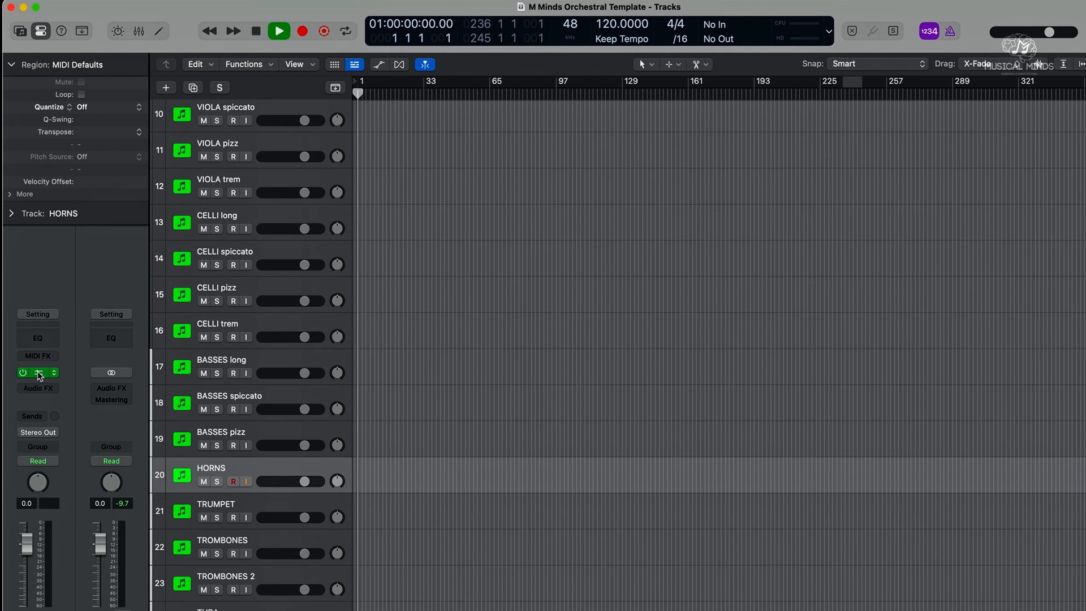
# - Split HORNS into HORNS long and HORNS stacc, with the Staccatissimo articulation on the latter, and select HORNS stacc
pyautogui.click(39, 372)
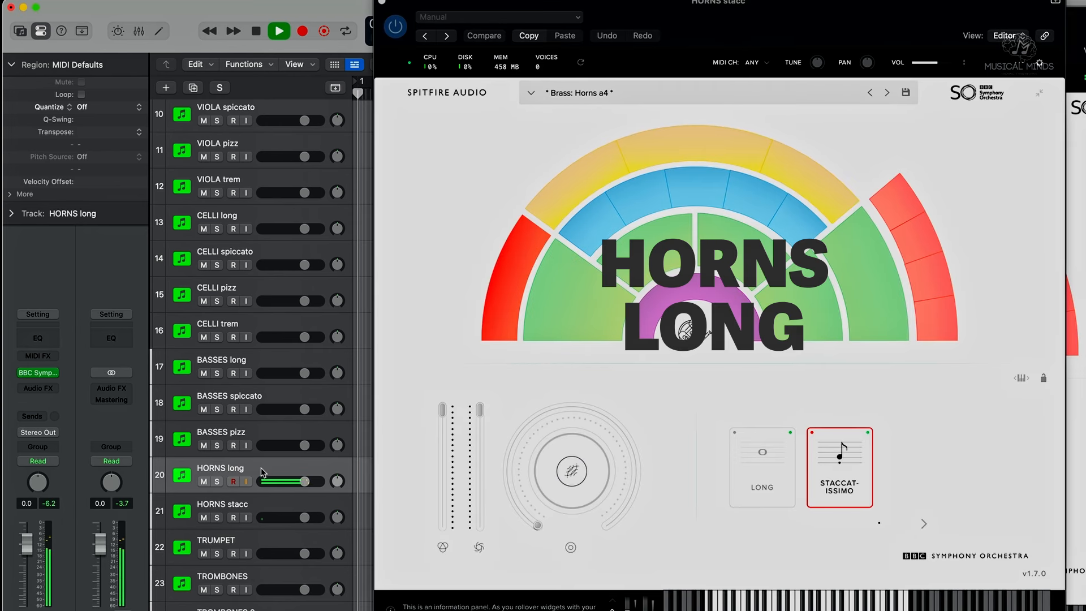
pyautogui.click(253, 505)
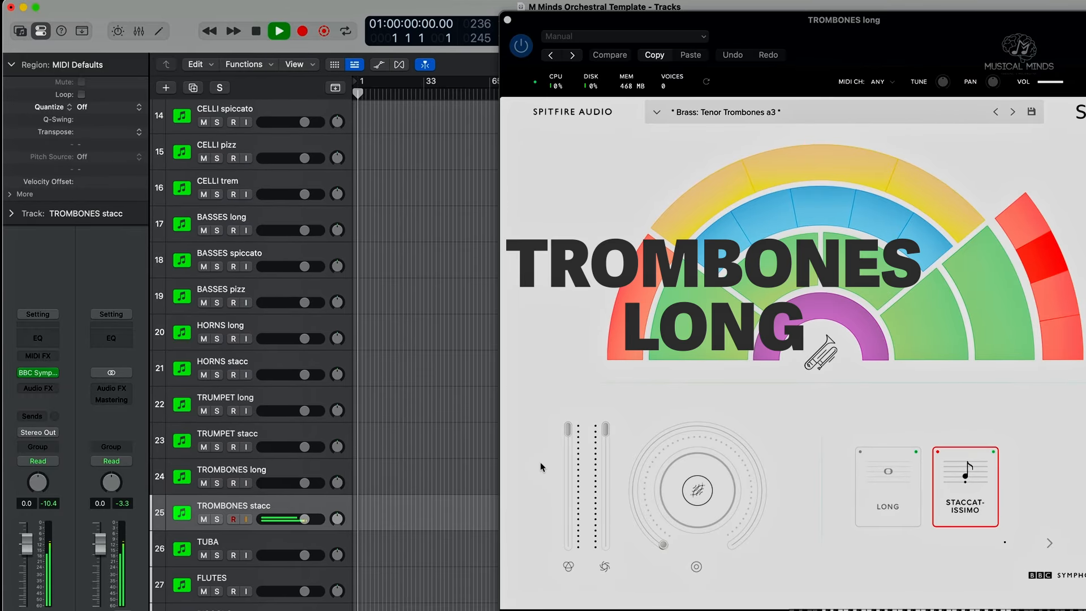
# - Set the TROMBONES long track to the Long articulation and audition it against the TROMBONES stacc track
pyautogui.click(255, 472)
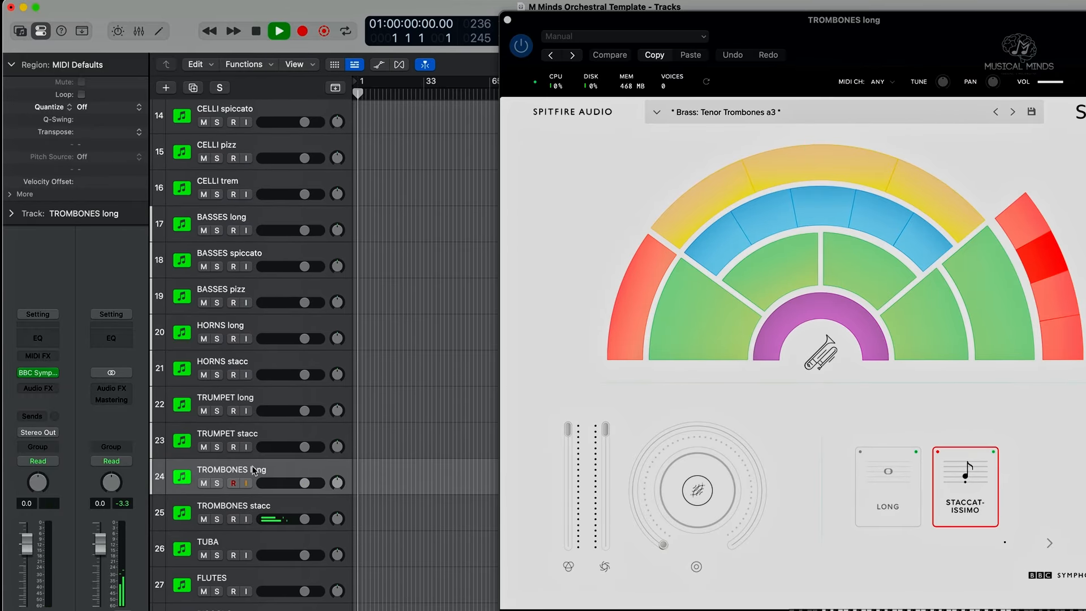
pyautogui.click(267, 505)
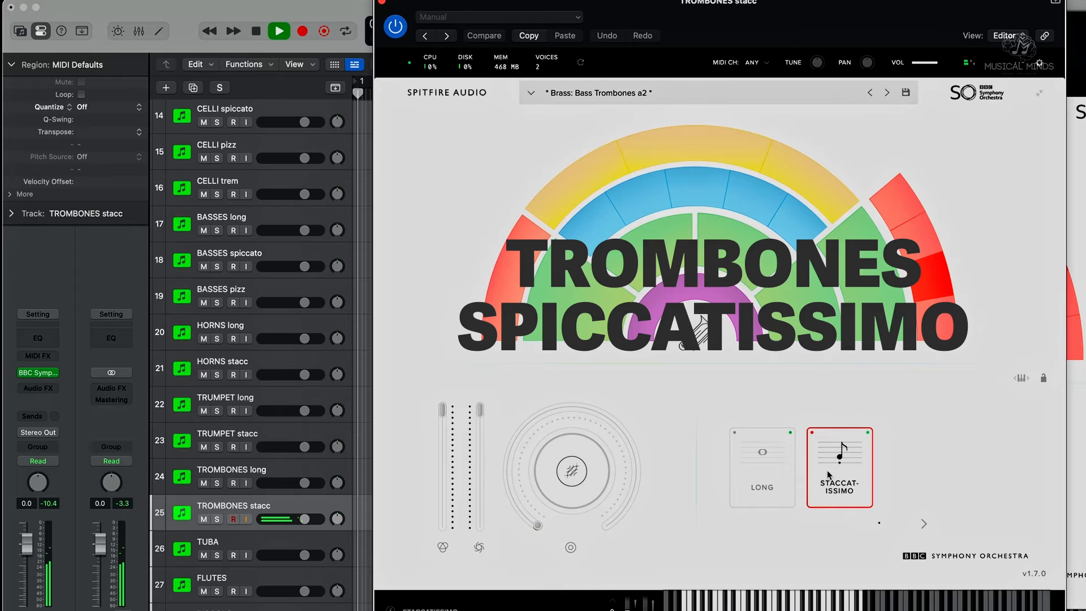
pyautogui.click(260, 471)
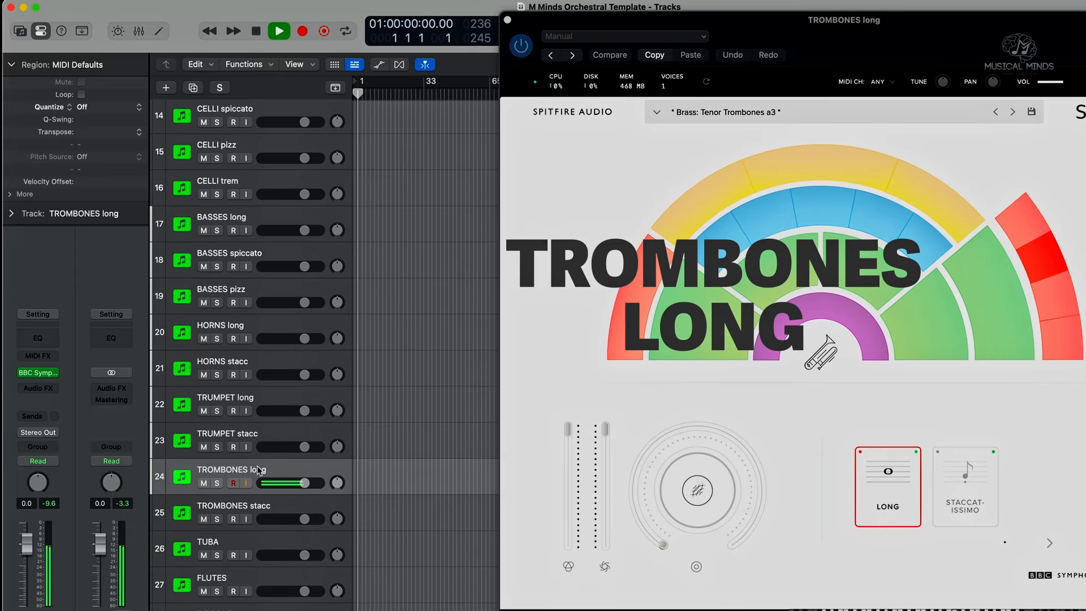
pyautogui.click(266, 509)
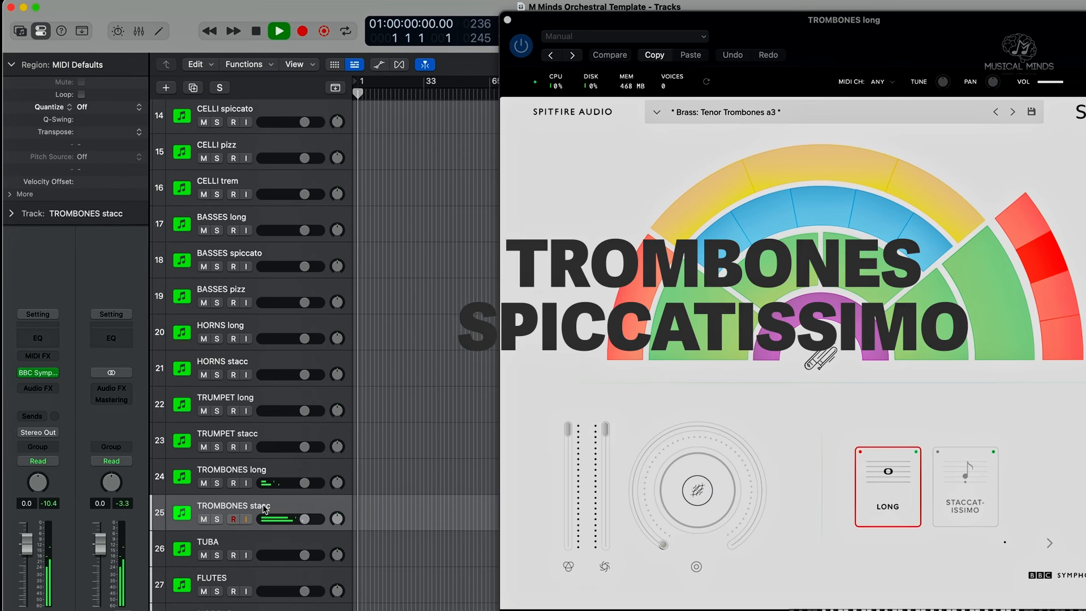
# - Split TUBA into TUBA long and TUBA stacc, with the Staccatissimo articulation on the latter, and audition TUBA long
pyautogui.click(249, 540)
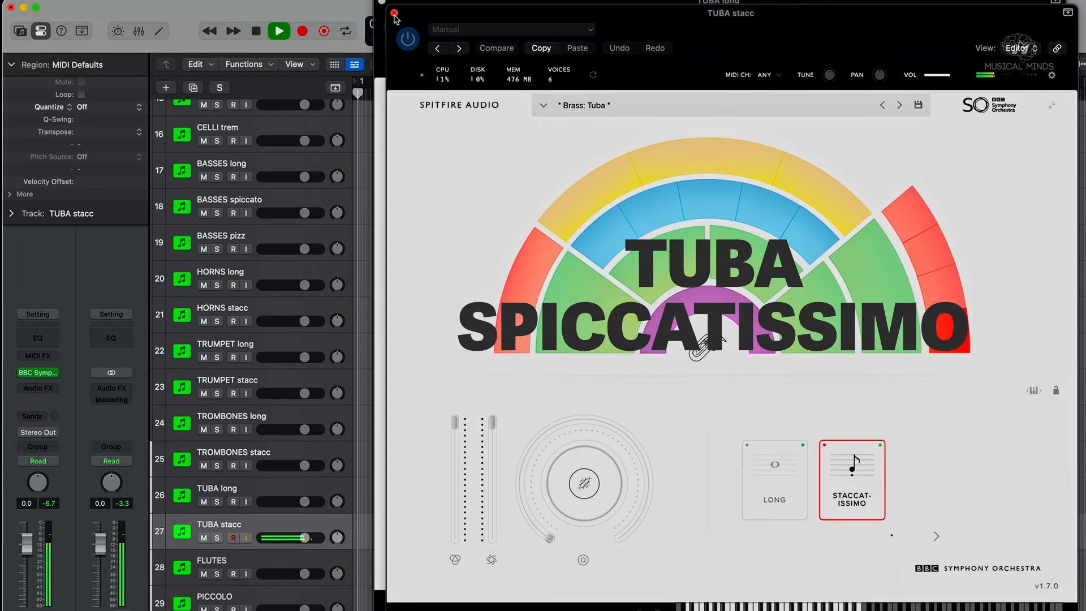
pyautogui.click(261, 489)
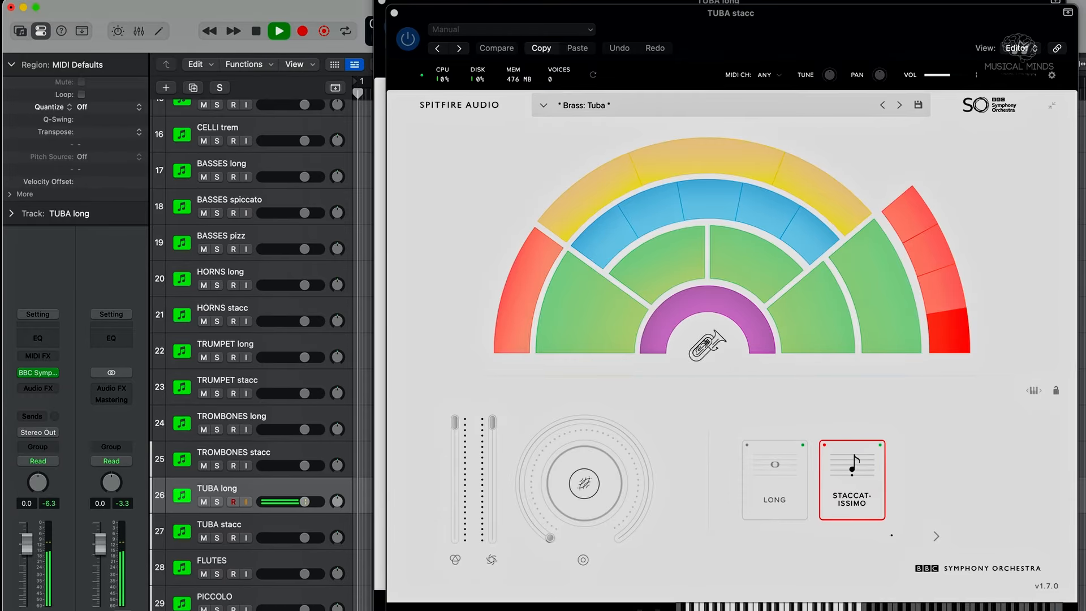
# - Close the TUBA plug-in windows and split FLUTES into FLUTES long and FLUTES stacc, enabling Staccatissimo on the copy
pyautogui.click(394, 13)
pyautogui.click(383, 2)
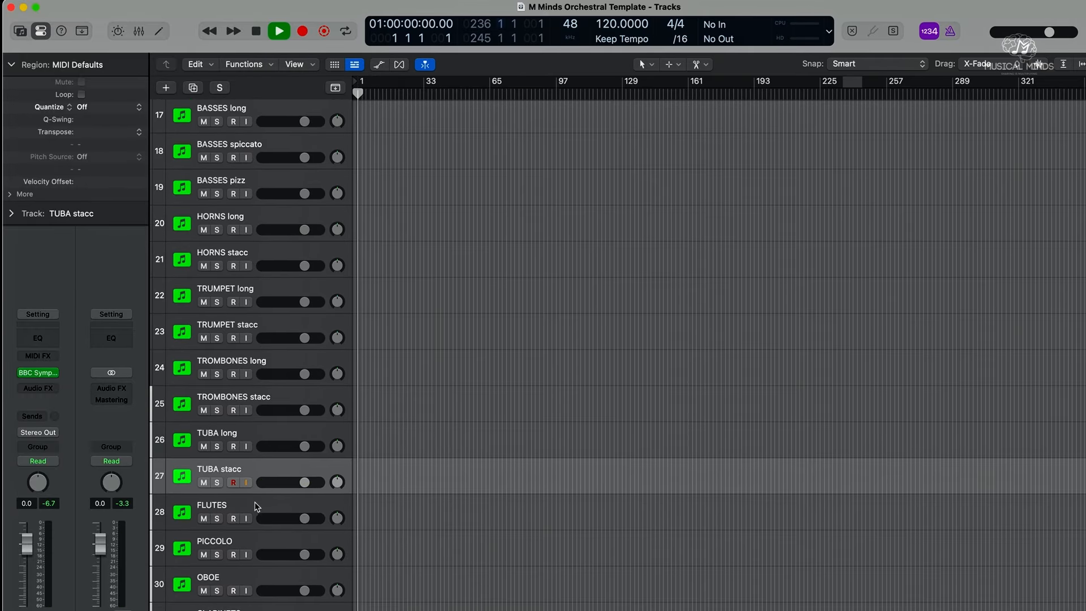
pyautogui.click(258, 507)
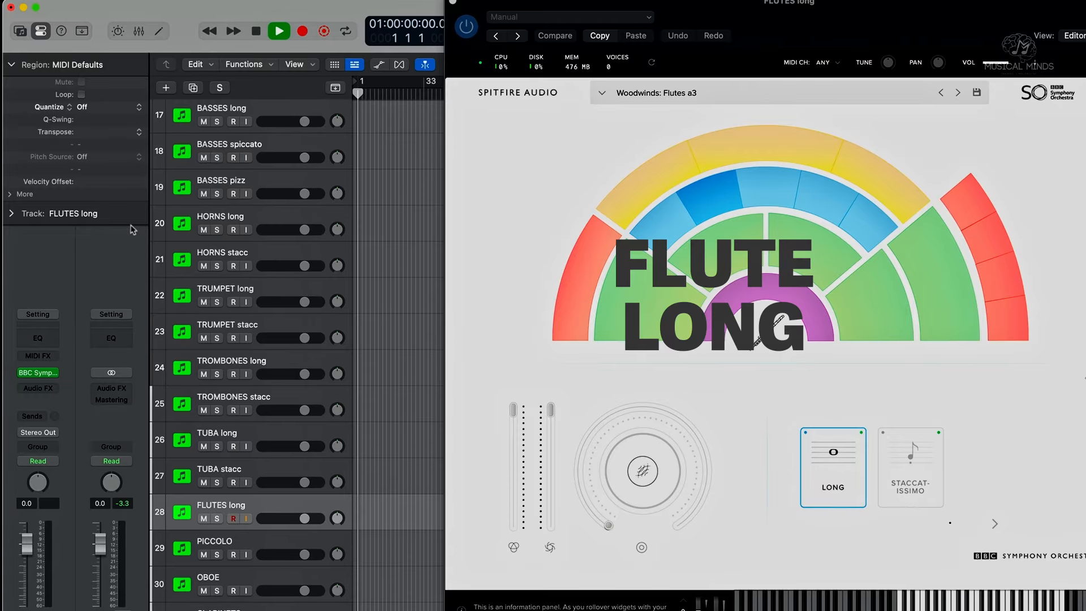
pyautogui.click(194, 89)
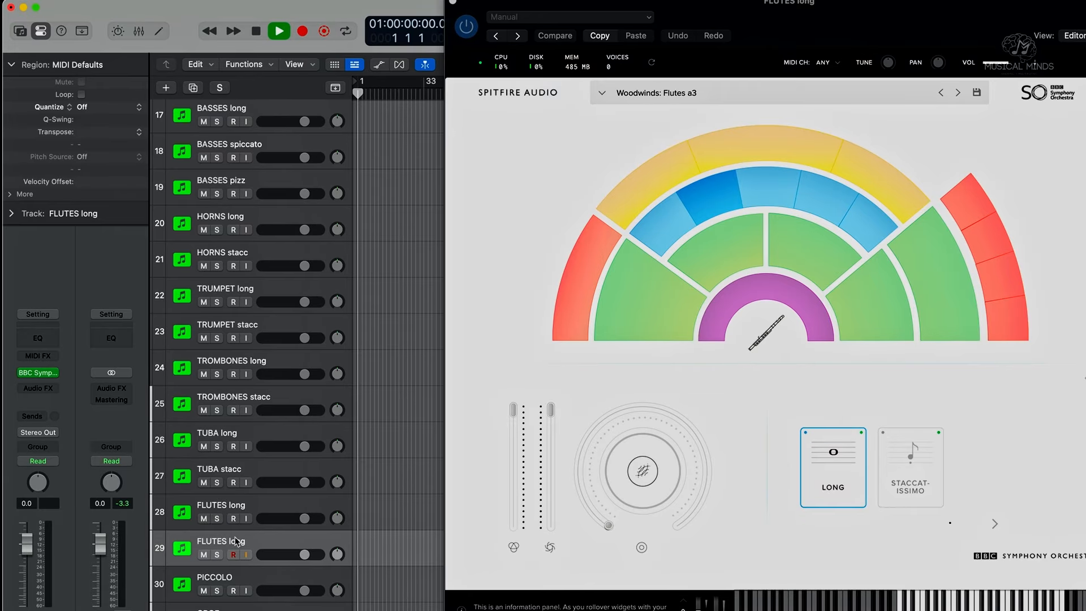
pyautogui.click(39, 373)
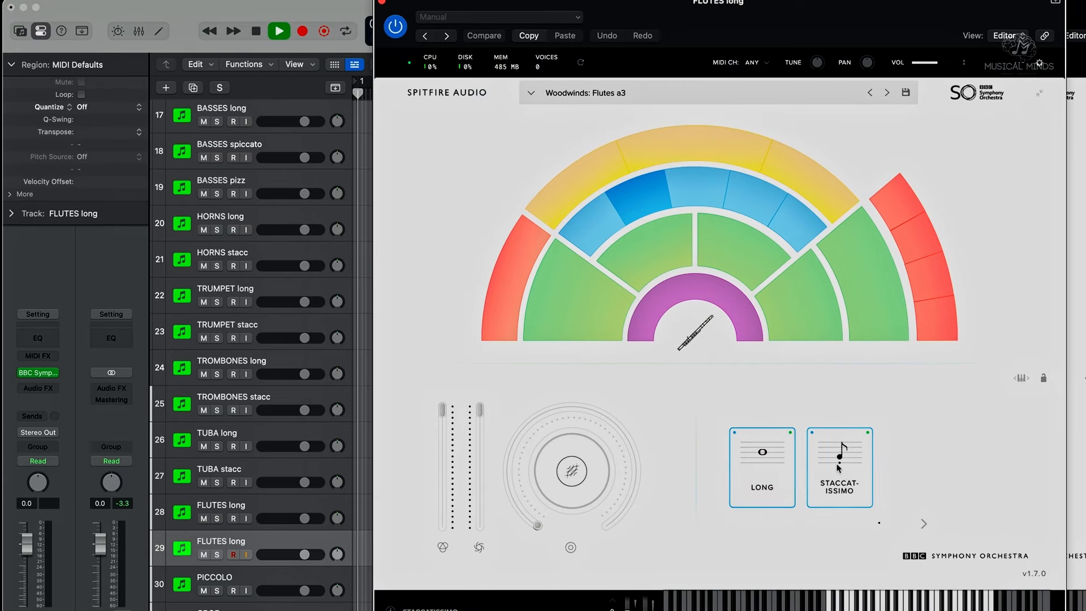
pyautogui.click(838, 460)
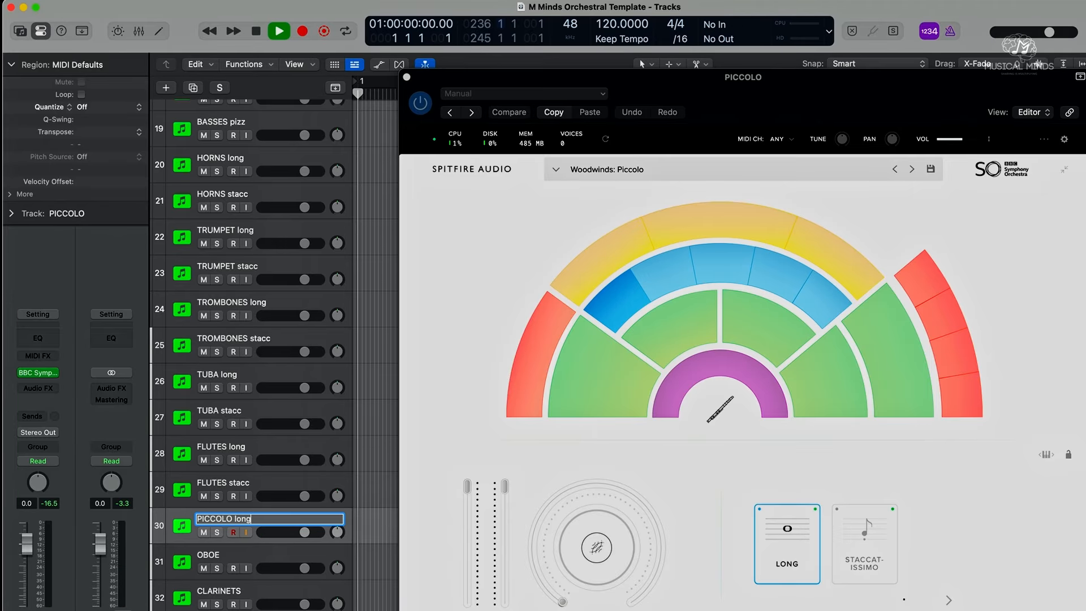
# - Split PICCOLO into PICCOLO long and PICCOLO stacc, with the Staccatissimo articulation on the latter, and audition both tracks
pyautogui.press('Return')
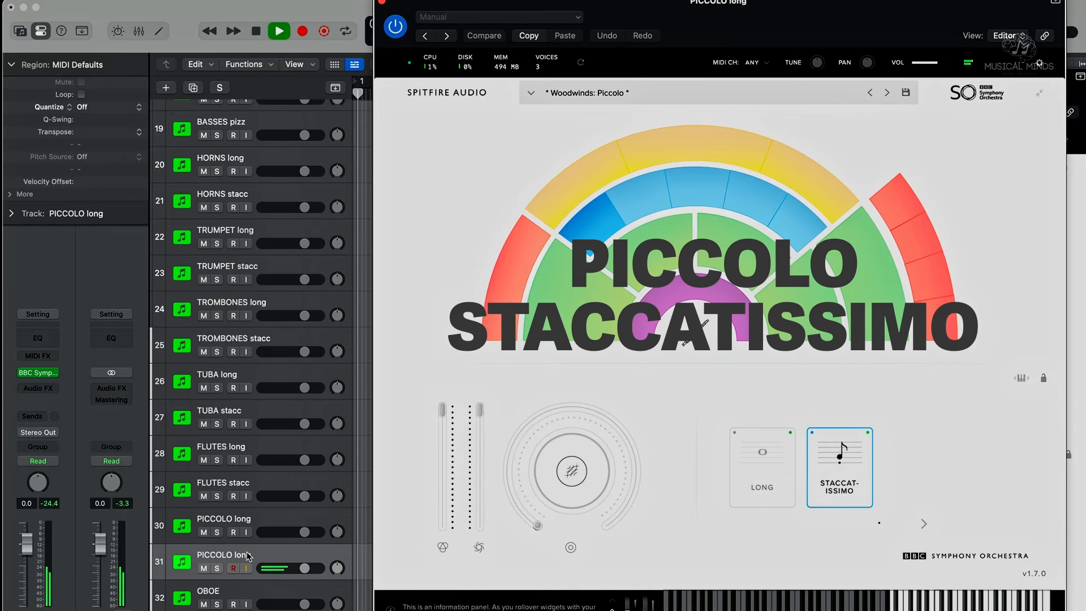
pyautogui.click(247, 520)
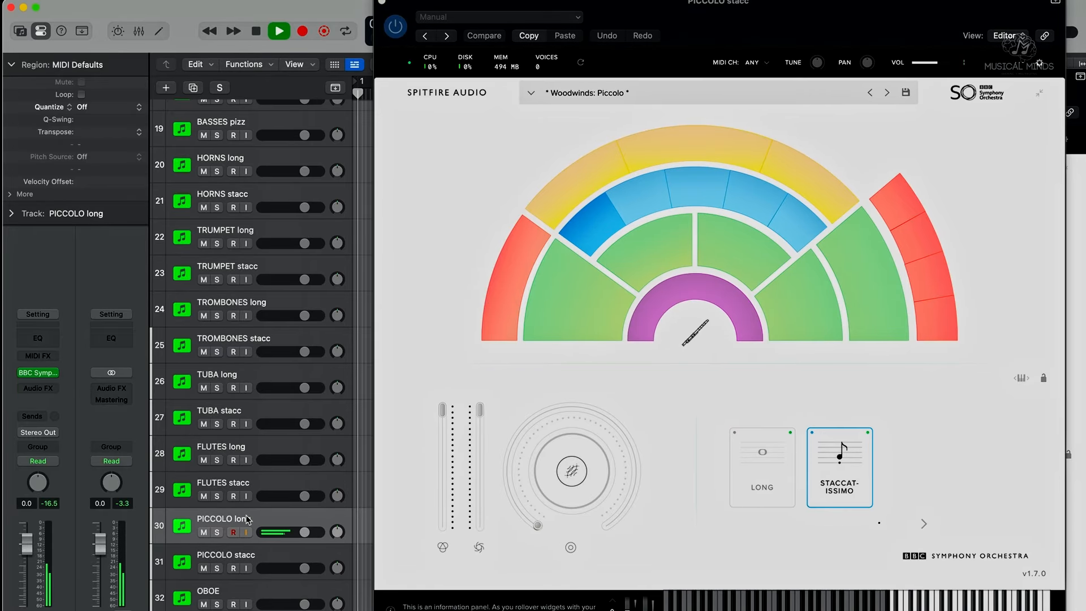
pyautogui.click(261, 554)
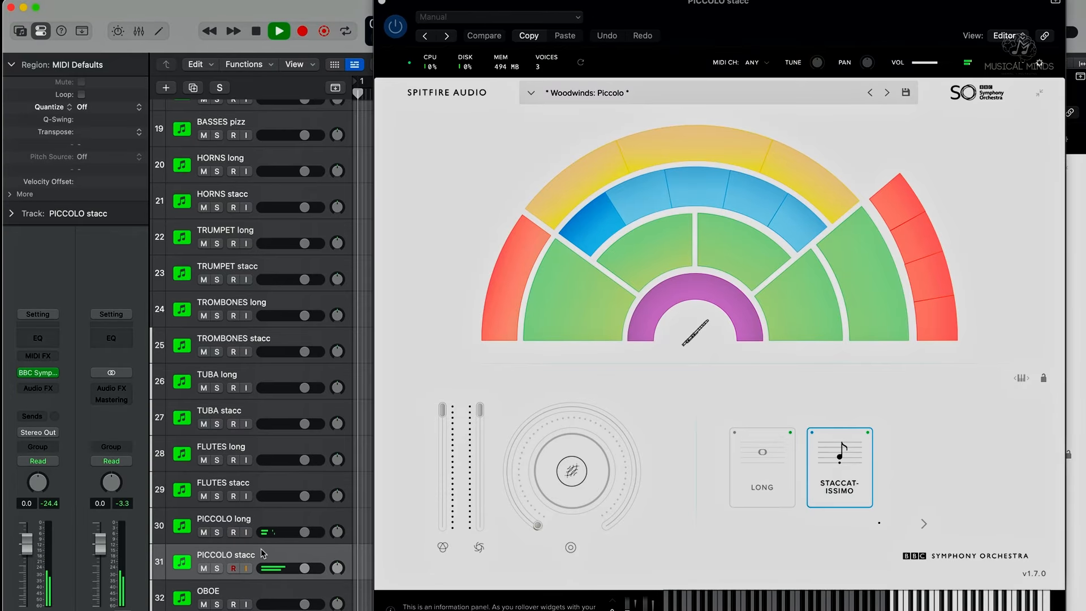
# - Split OBOE into OBOE long and OBOE stacc, and open the instrument plug-in of the CLARINETS track
pyautogui.click(249, 592)
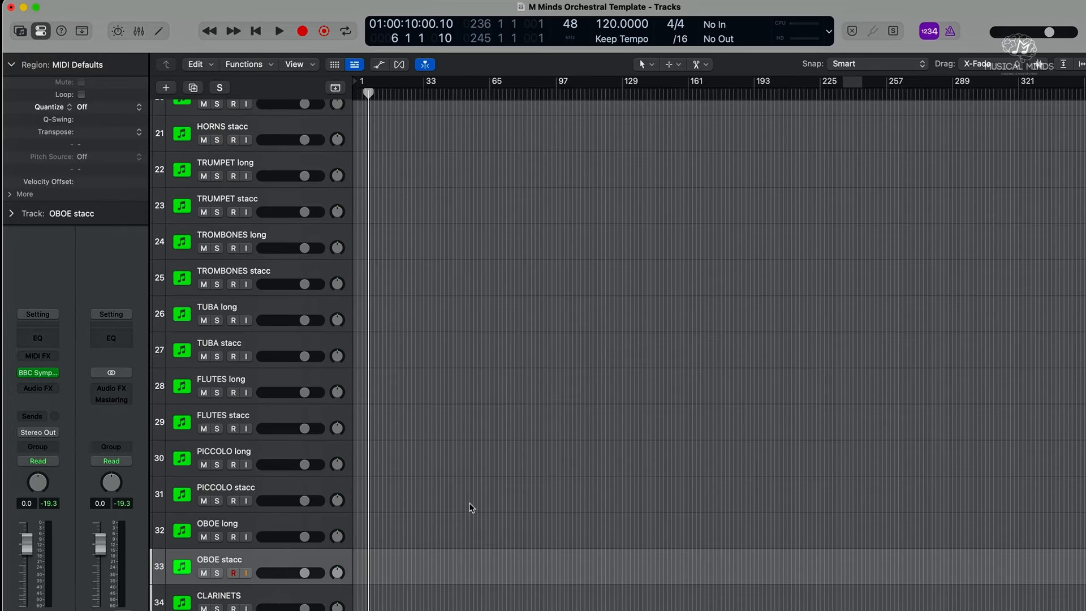
pyautogui.scroll(-1, 263, 547)
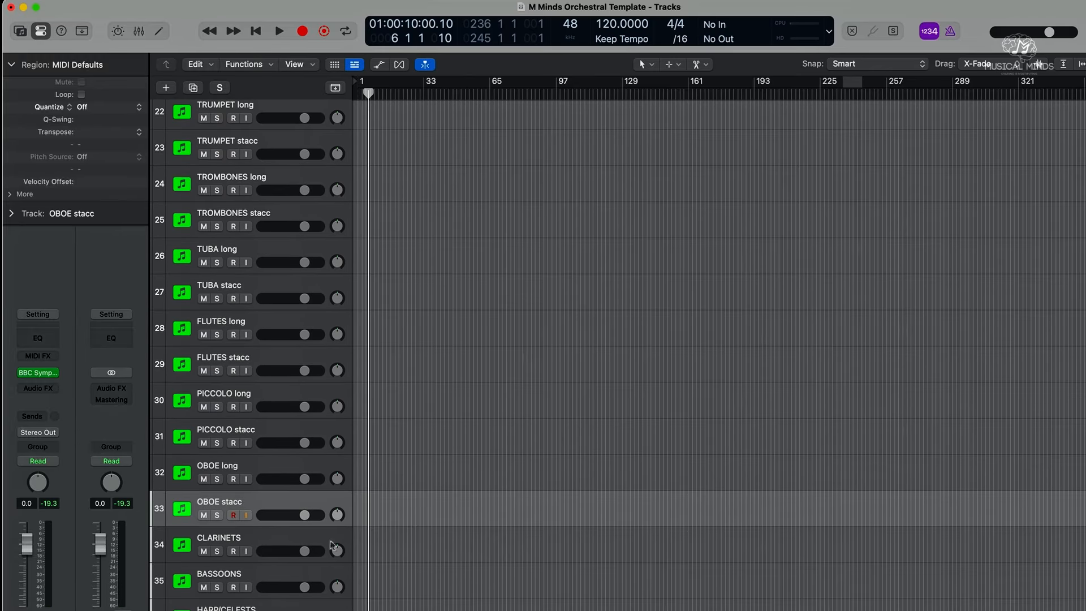
pyautogui.click(281, 542)
pyautogui.click(37, 373)
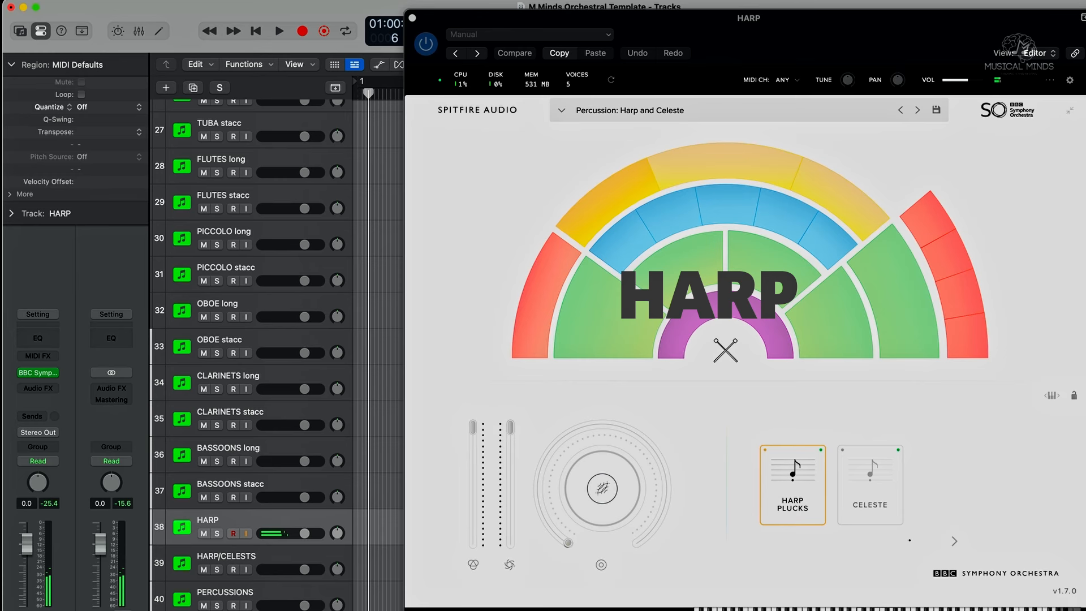
# - Enable the Celeste articulation on the HARP/CELESTS track and name the track CELESTS
pyautogui.click(251, 560)
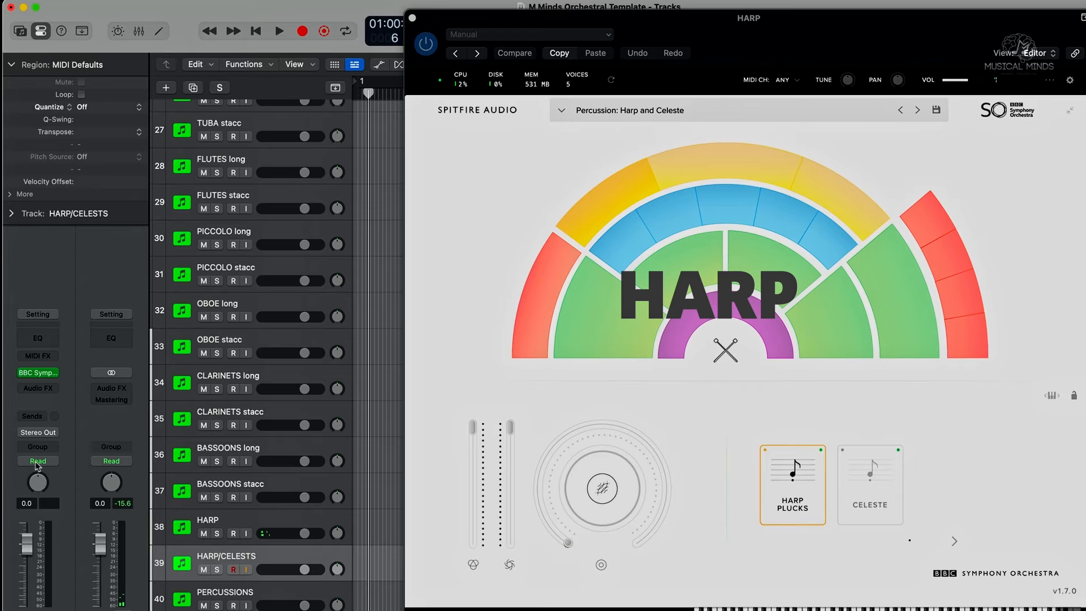
pyautogui.click(39, 373)
pyautogui.click(839, 468)
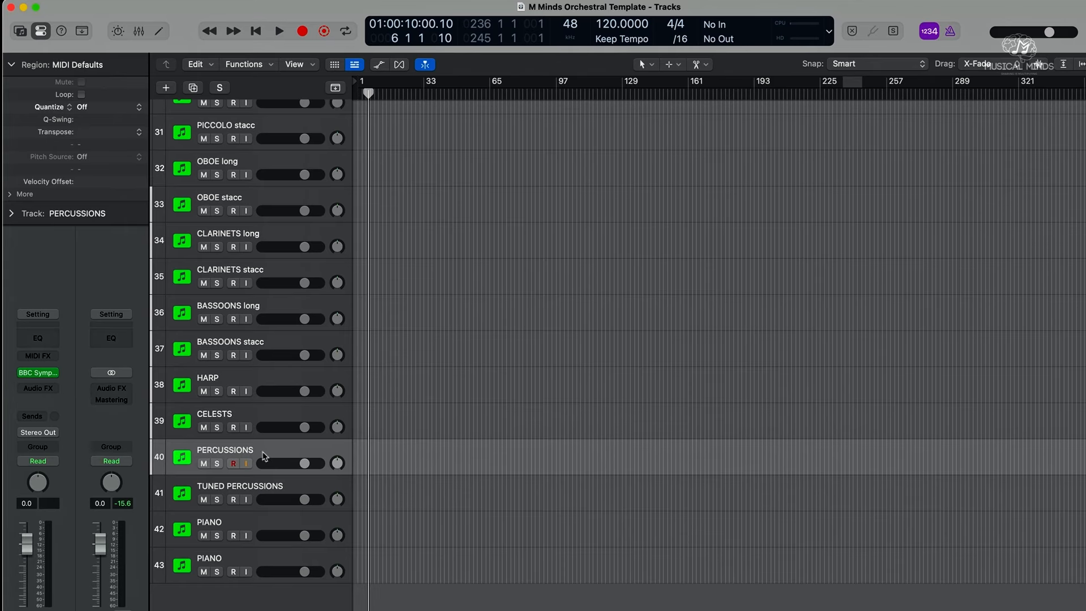
# - Rename PERCUSSIONS as TIMPANI with Timpani Hits, and name its copy UNTUNED with the Untuned Percussion articulation
pyautogui.doubleClick(264, 454)
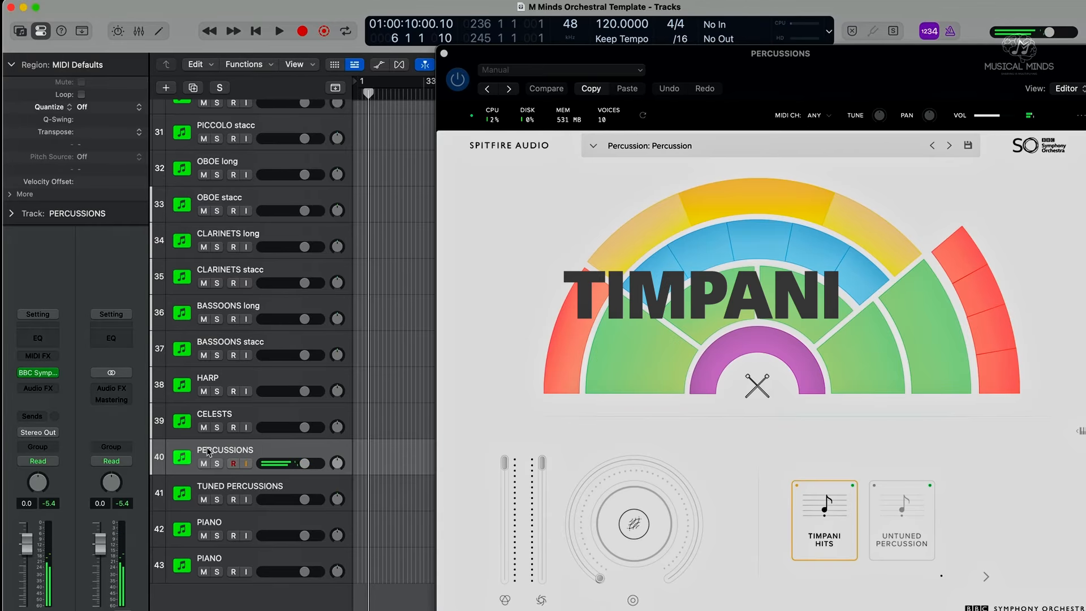
pyautogui.doubleClick(234, 452)
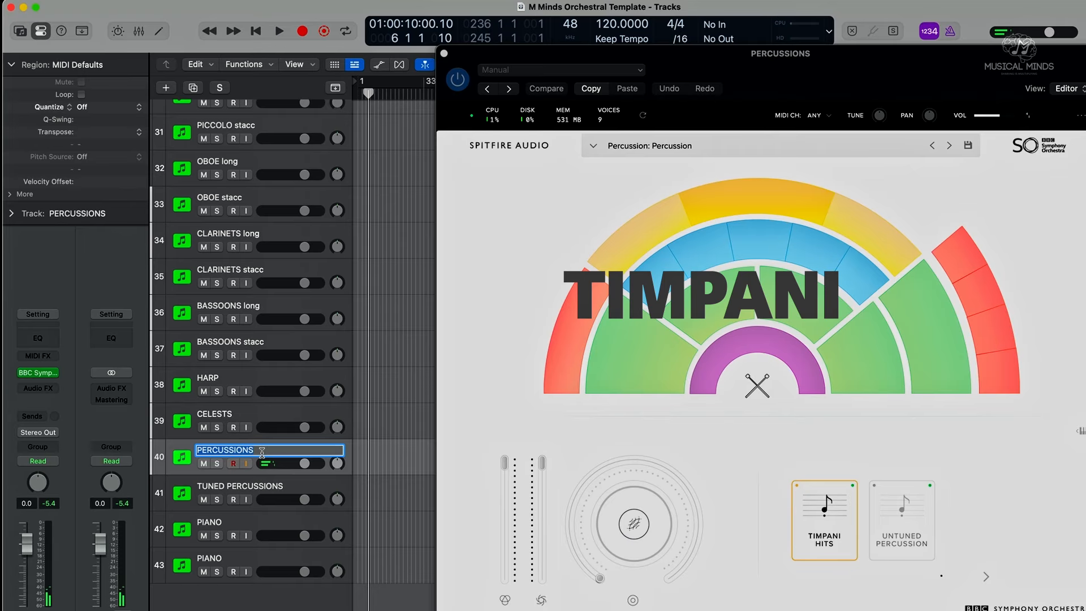
pyautogui.write('T')
pyautogui.write('NEd')
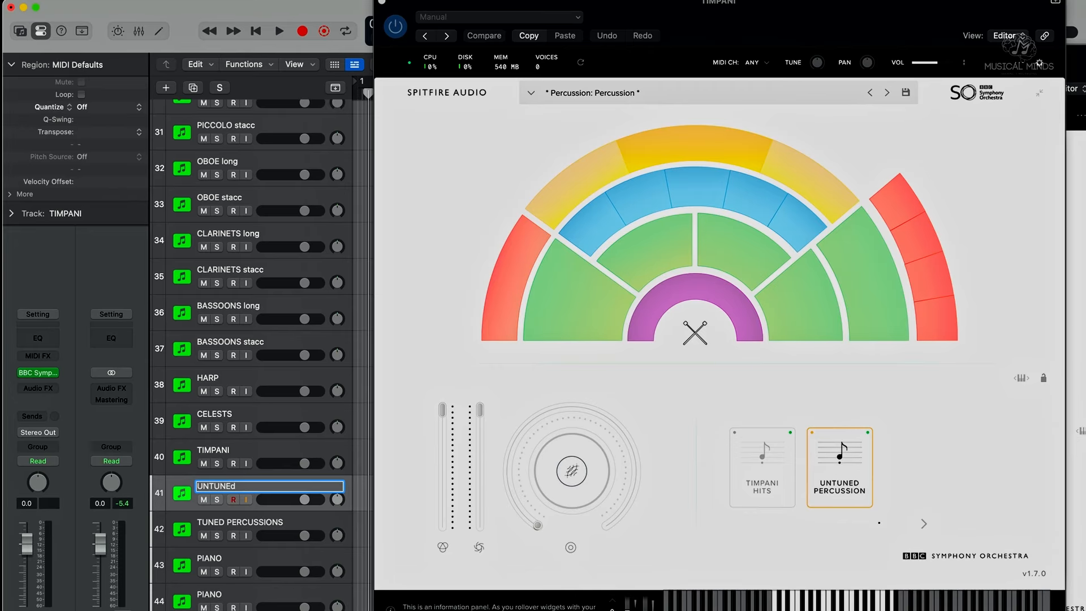
pyautogui.write('TUNED')
pyautogui.press('Return')
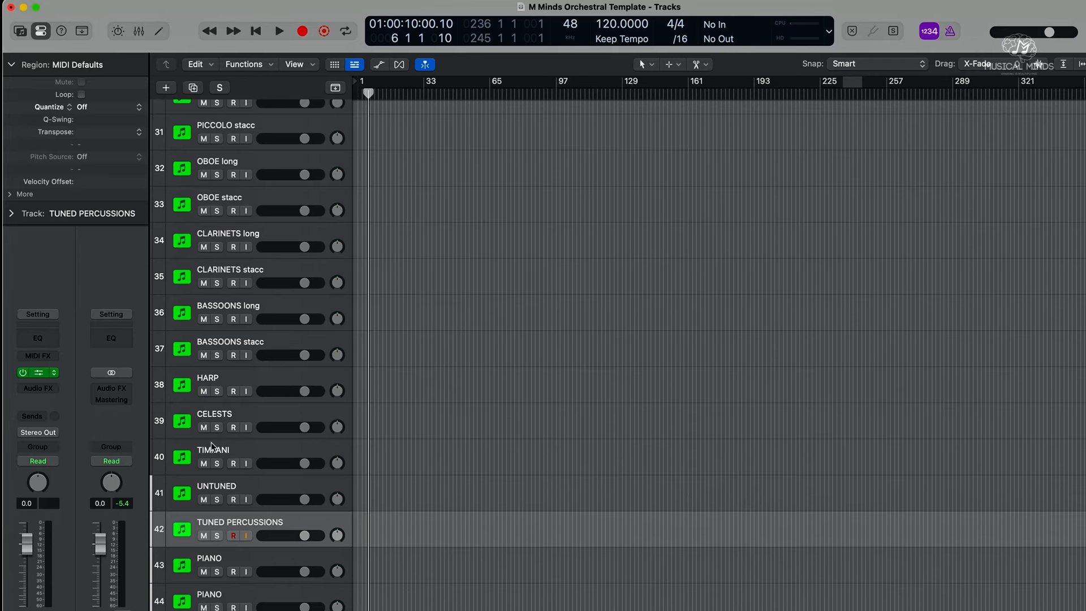
# - Open the TUNED PERCUSSIONS instrument and rename the track TUBULAR BELLS to match its Tubular Bells articulation
pyautogui.click(38, 372)
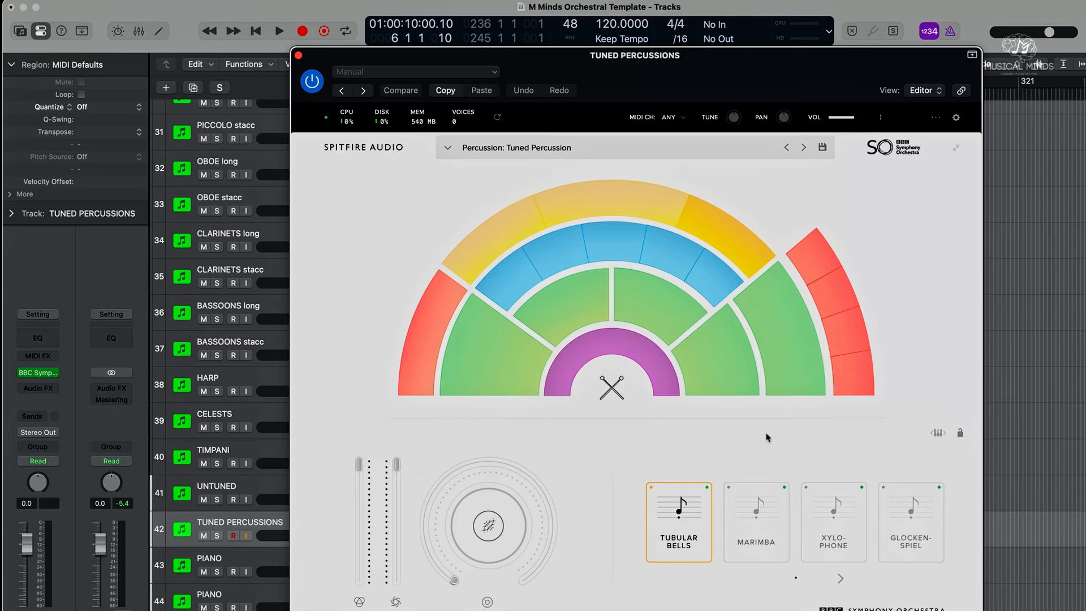
pyautogui.moveTo(702, 62); pyautogui.dragTo(798, 18)
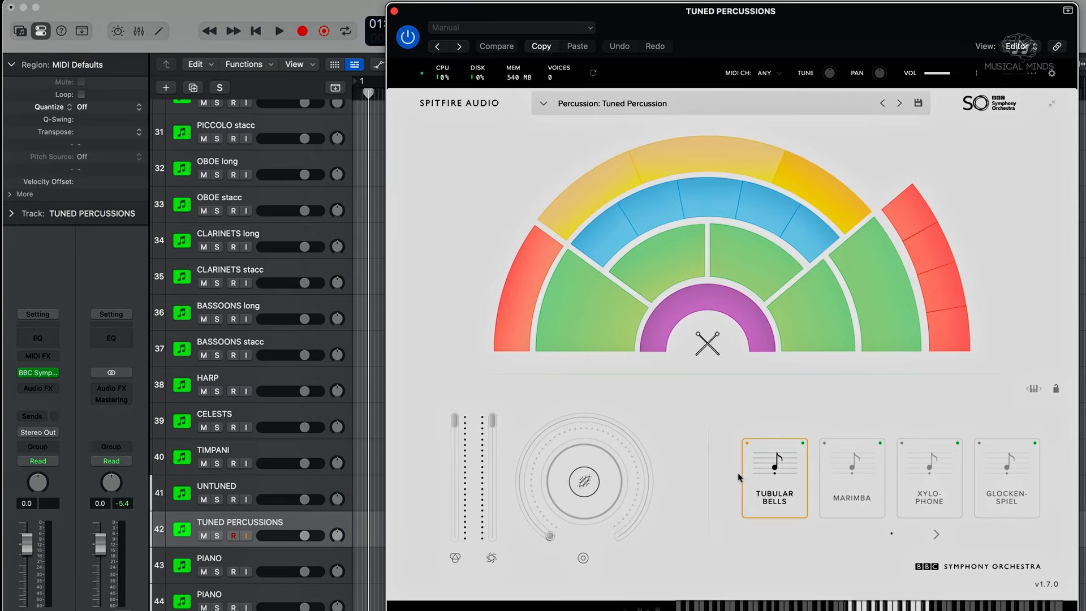
pyautogui.doubleClick(252, 525)
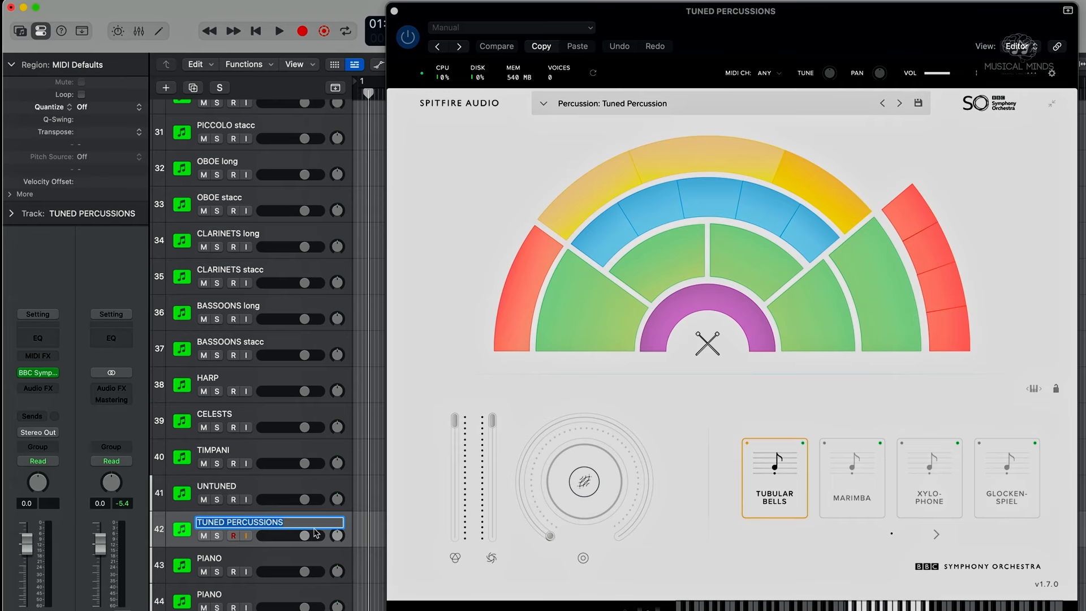
pyautogui.write('TUBULAR BELLS')
pyautogui.press('Return')
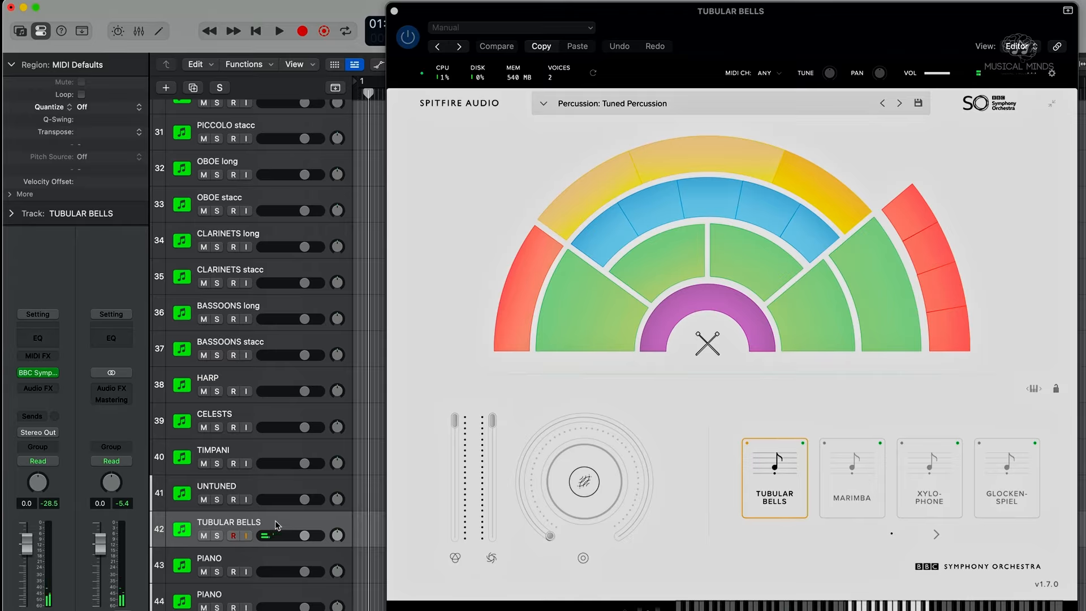
# - Duplicate TUBULAR BELLS into MARIMBA, XYLOPHONE and GLOCK tracks with their matching articulations, and hide the plug-in windows
pyautogui.click(193, 87)
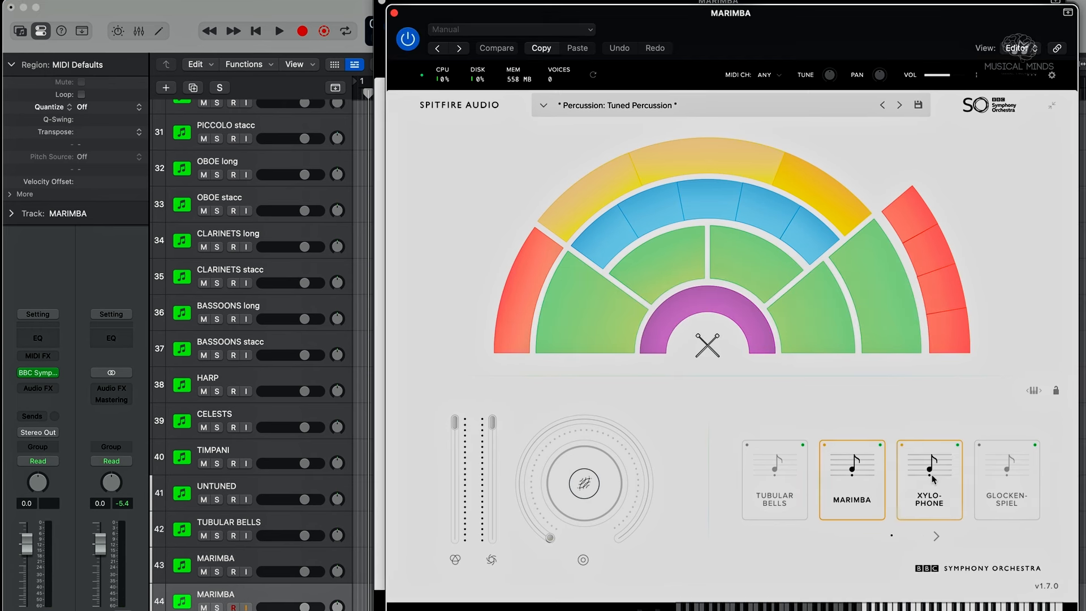
pyautogui.click(933, 480)
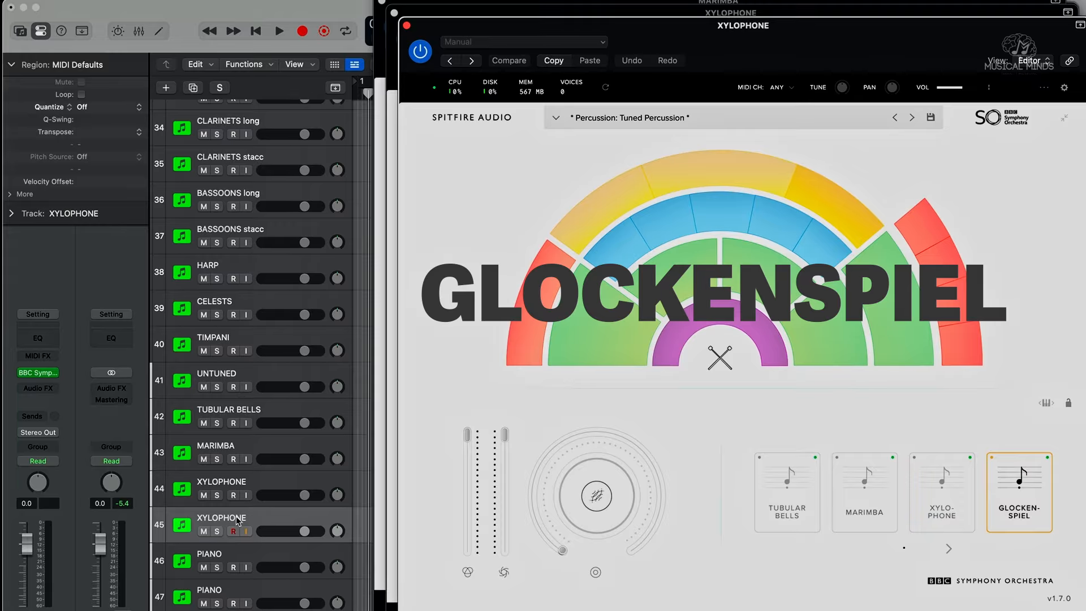
pyautogui.doubleClick(221, 518)
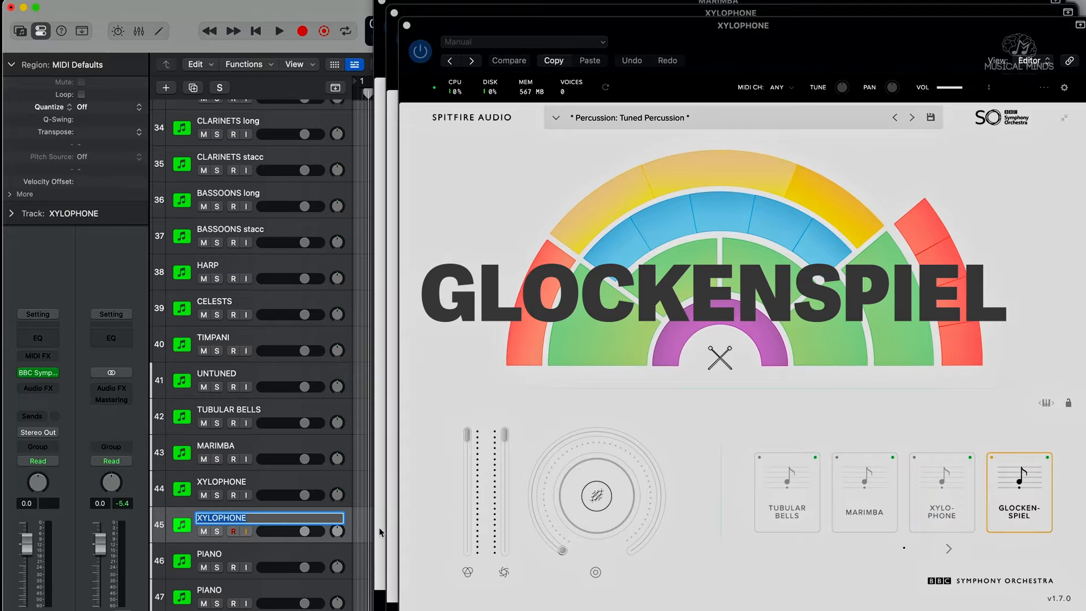
pyautogui.write('GLOCK')
pyautogui.press('Return')
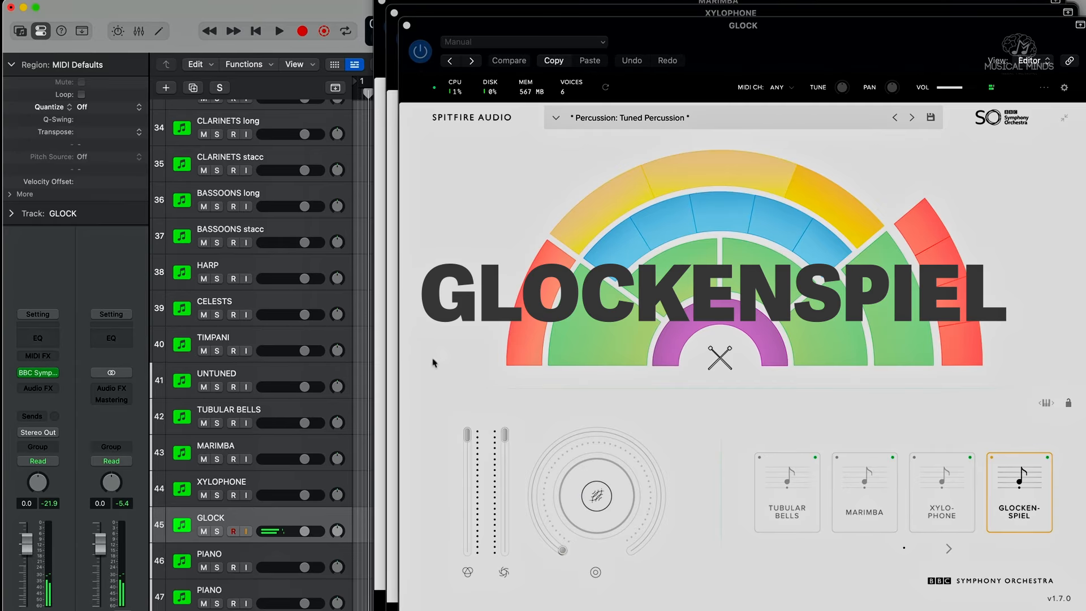
pyautogui.click(242, 557)
pyautogui.press('v')
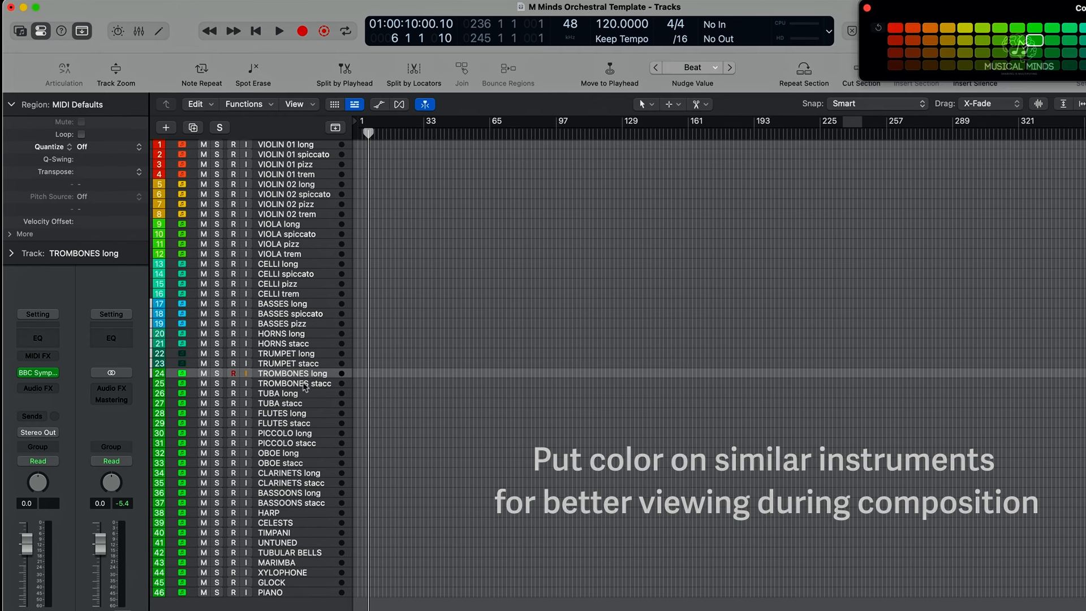
# - Colour the two TROMBONES tracks dark green and the two TUBA tracks dark teal-blue
pyautogui.keyDown('shift'); pyautogui.click(300, 384); pyautogui.keyUp('shift')
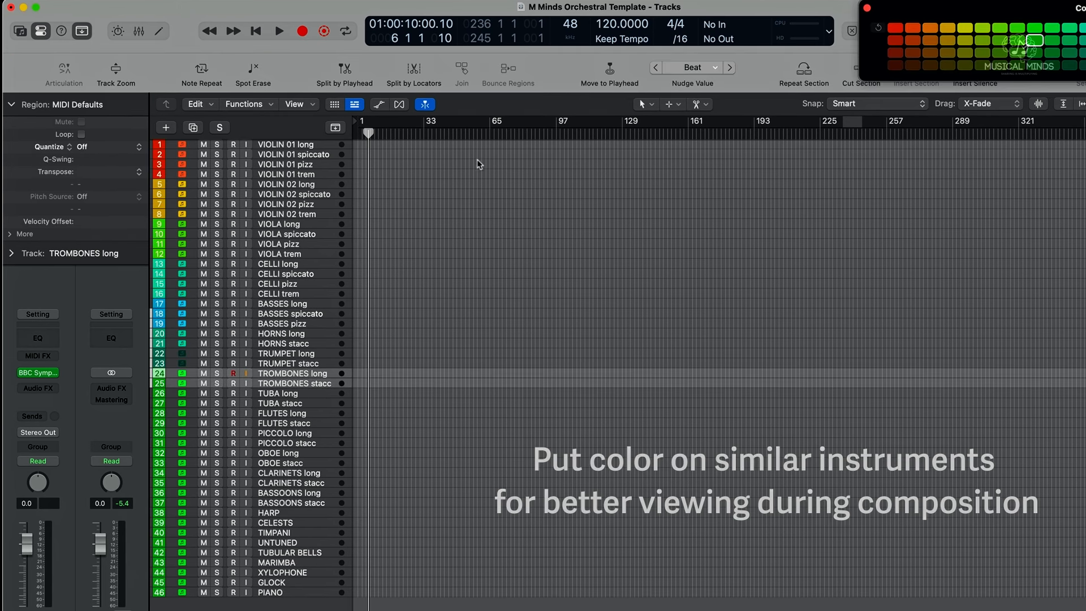
pyautogui.click(1016, 65)
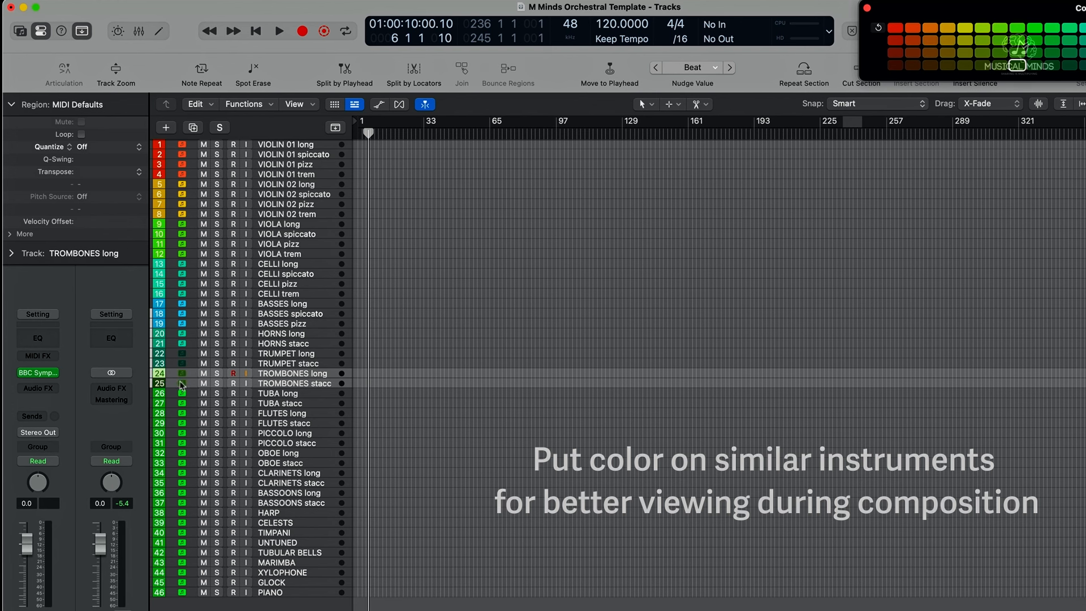
pyautogui.click(285, 392)
pyautogui.keyDown('shift'); pyautogui.click(285, 402); pyautogui.keyUp('shift')
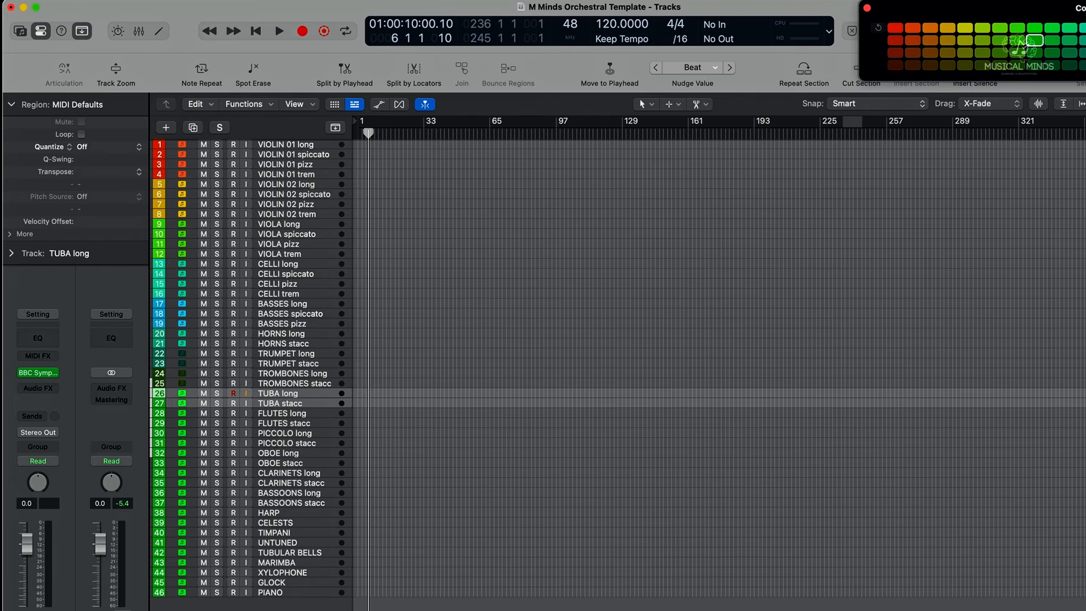
pyautogui.click(1085, 65)
# - Colour the two FLUTES tracks navy blue and the two PICCOLO tracks dark red
pyautogui.click(285, 412)
pyautogui.keyDown('shift'); pyautogui.click(285, 423); pyautogui.keyUp('shift')
pyautogui.click(1085, 65)
pyautogui.click(284, 433)
pyautogui.keyDown('shift'); pyautogui.click(284, 443); pyautogui.keyUp('shift')
pyautogui.click(897, 65)
# - Colour the OBOE long and OBOE stacc tracks brown
pyautogui.click(284, 453)
pyautogui.keyDown('shift'); pyautogui.click(299, 463); pyautogui.keyUp('shift')
pyautogui.click(930, 53)
# - Colour the CLARINETS tracks dark purple, the BASSOONS tracks magenta, and HARP and CELESTS dark blue
pyautogui.click(295, 473)
pyautogui.keyDown('shift'); pyautogui.click(294, 482); pyautogui.keyUp('shift')
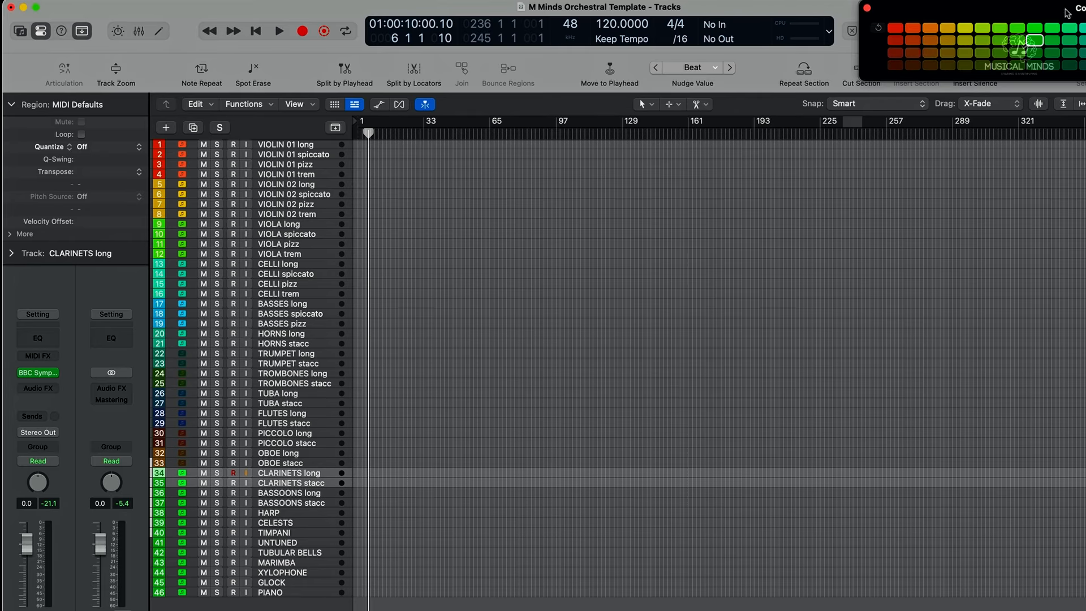
pyautogui.moveTo(1011, 7); pyautogui.dragTo(798, 23)
pyautogui.click(1030, 81)
pyautogui.click(961, 68)
# - Colour the TIMPANI and UNTUNED tracks dark blue like HARP and CELESTS
pyautogui.click(283, 533)
pyautogui.keyDown('shift'); pyautogui.click(285, 542); pyautogui.keyUp('shift')
pyautogui.keyDown('shift'); pyautogui.click(288, 562); pyautogui.keyUp('shift')
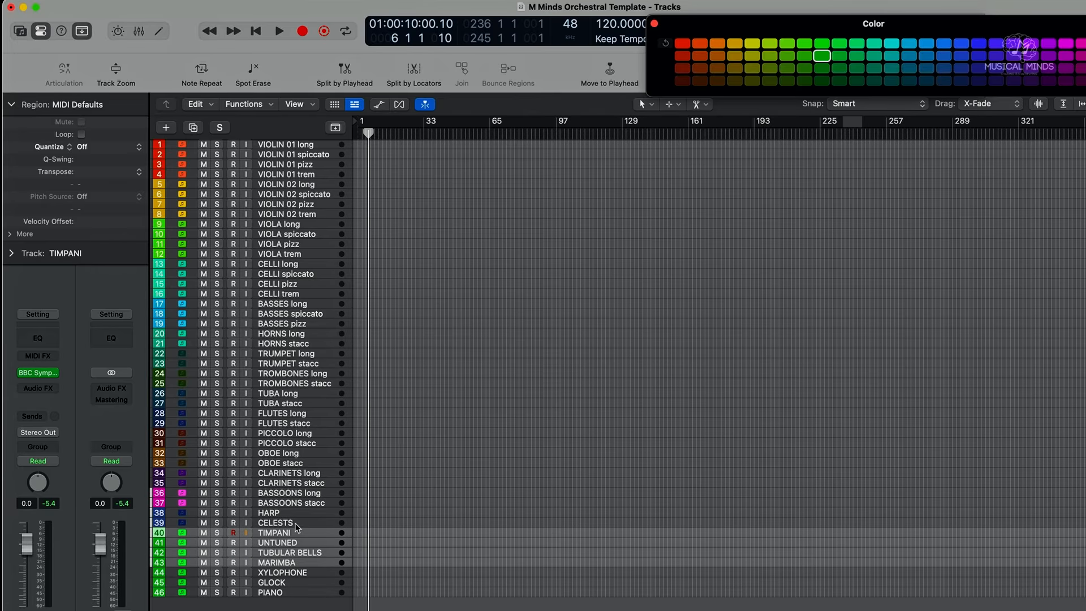
pyautogui.click(288, 533)
pyautogui.click(286, 523)
pyautogui.click(282, 532)
pyautogui.click(961, 69)
pyautogui.click(280, 544)
pyautogui.click(961, 67)
# - Colour the TUBULAR BELLS through GLOCK tracks magenta and PIANO dark purple, and close the colour palette
pyautogui.click(282, 553)
pyautogui.keyDown('shift'); pyautogui.click(282, 582); pyautogui.keyUp('shift')
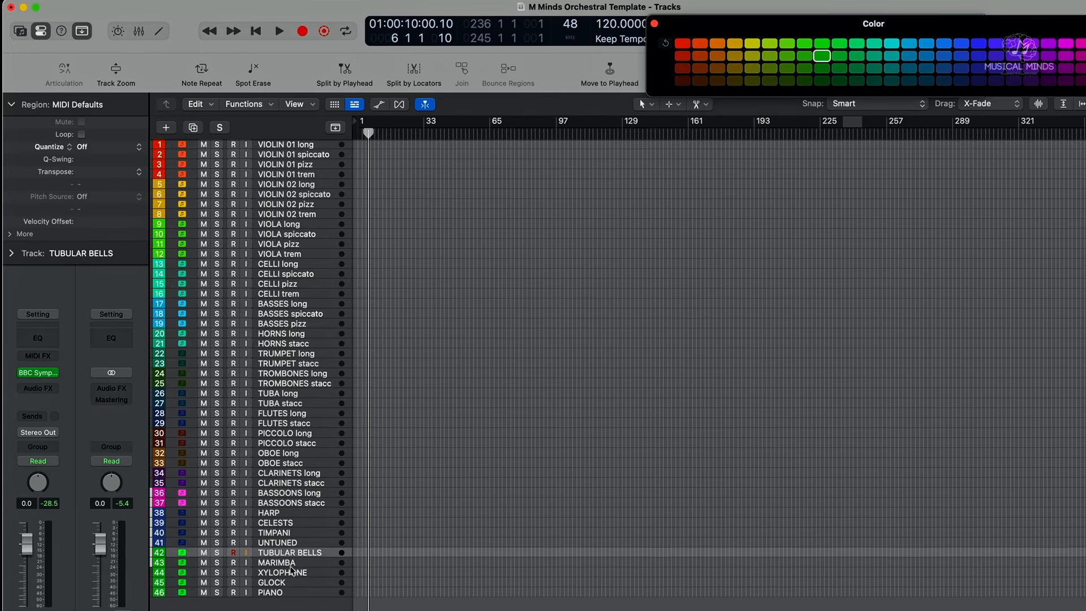
pyautogui.click(1078, 45)
pyautogui.click(277, 592)
pyautogui.click(1048, 81)
pyautogui.click(654, 23)
# - Open the mixer enlarged over the full window, look through all the coloured channel strips, and close it
pyautogui.scroll(5, 293, 126)
pyautogui.scroll(-5, 487, 385)
pyautogui.press('x')
pyautogui.moveTo(555, 368); pyautogui.dragTo(351, 8)
pyautogui.moveTo(639, 392); pyautogui.dragTo(1083, 607)
pyautogui.hscroll(-6, 569, 468)
pyautogui.hscroll(-10, 574, 471)
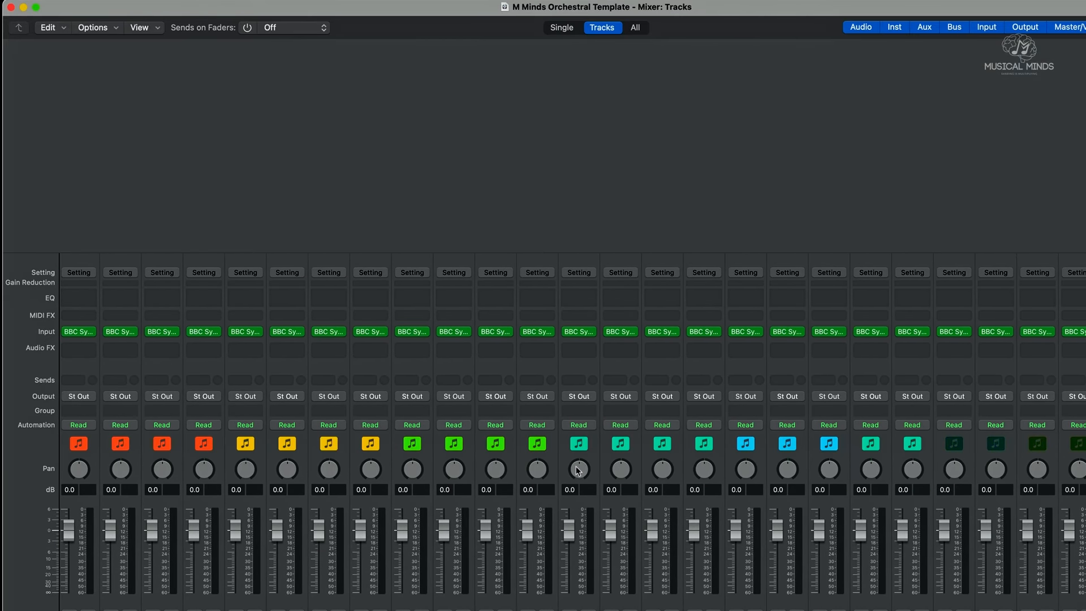
pyautogui.hscroll(4, 577, 470)
pyautogui.hscroll(5, 577, 470)
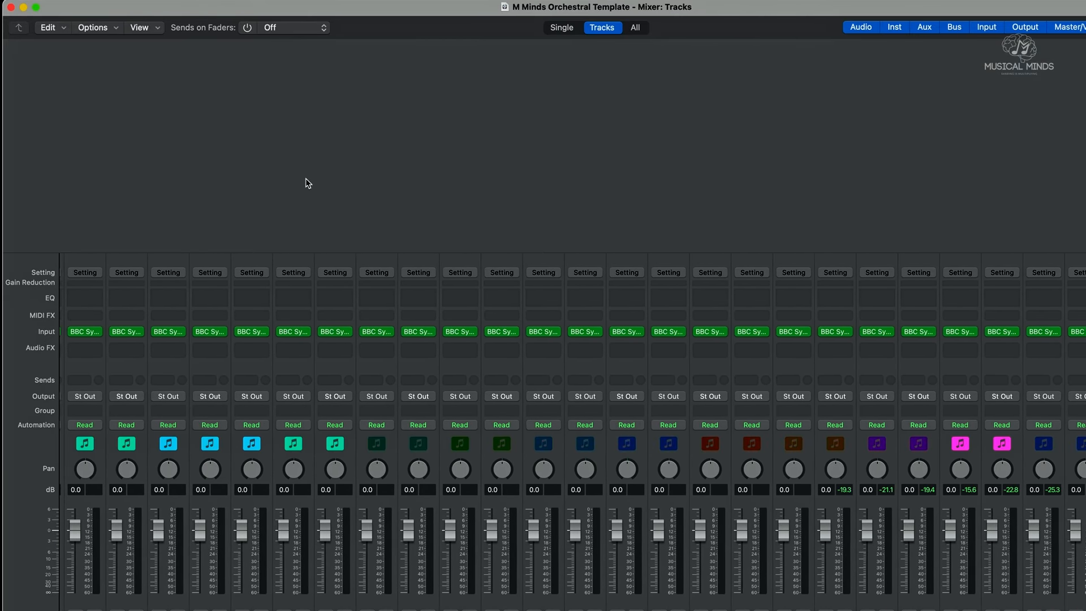
pyautogui.click(11, 7)
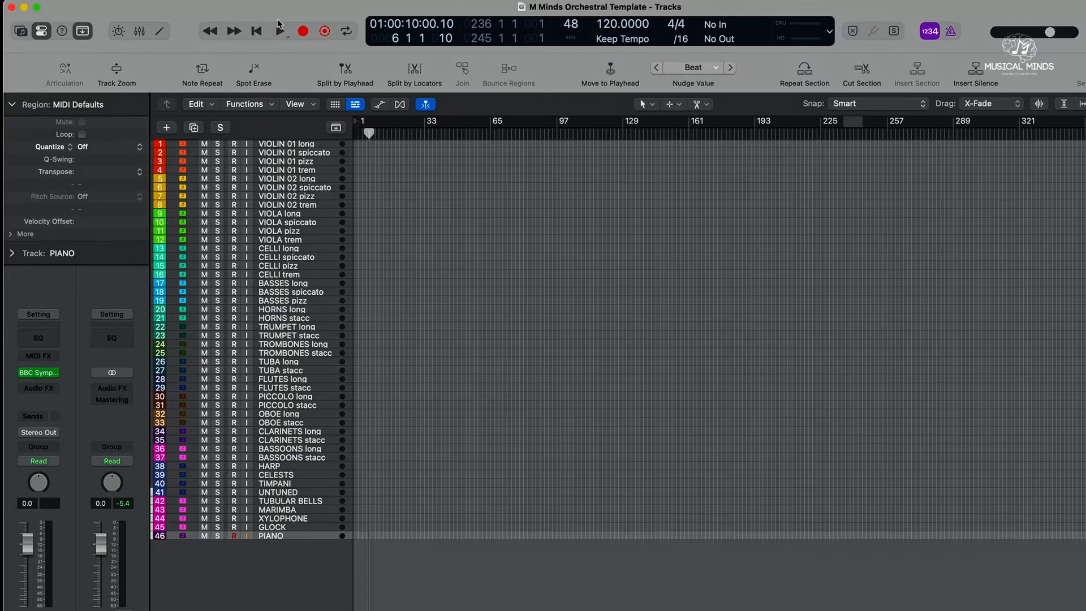
# - Open the mixer in its own window and rename the Aux 1 channel on Bus 1 as DLY
pyautogui.press('x')
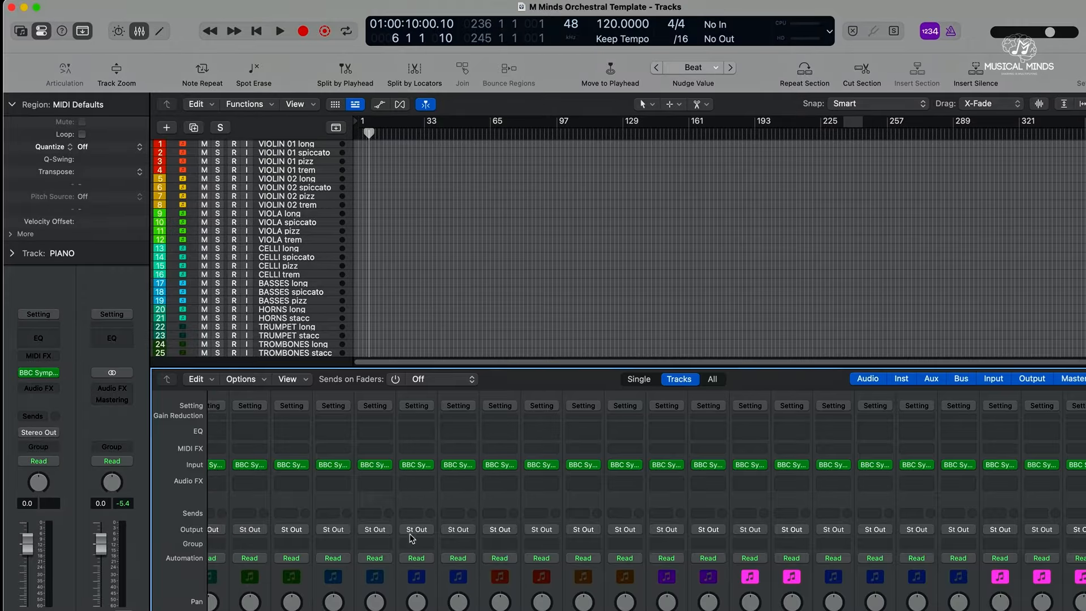
pyautogui.press('x')
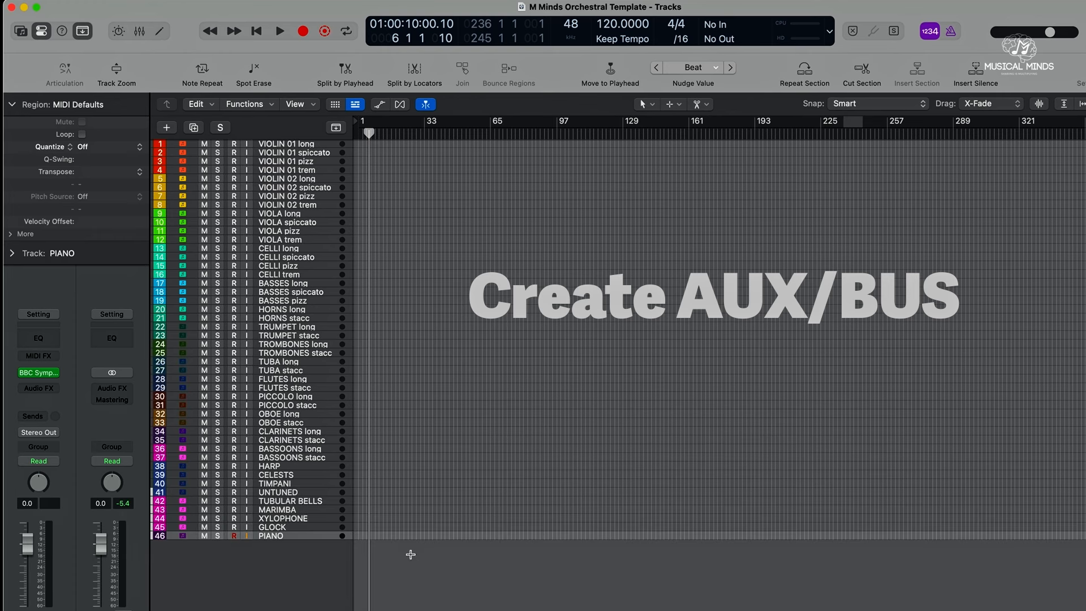
pyautogui.press('super+2')
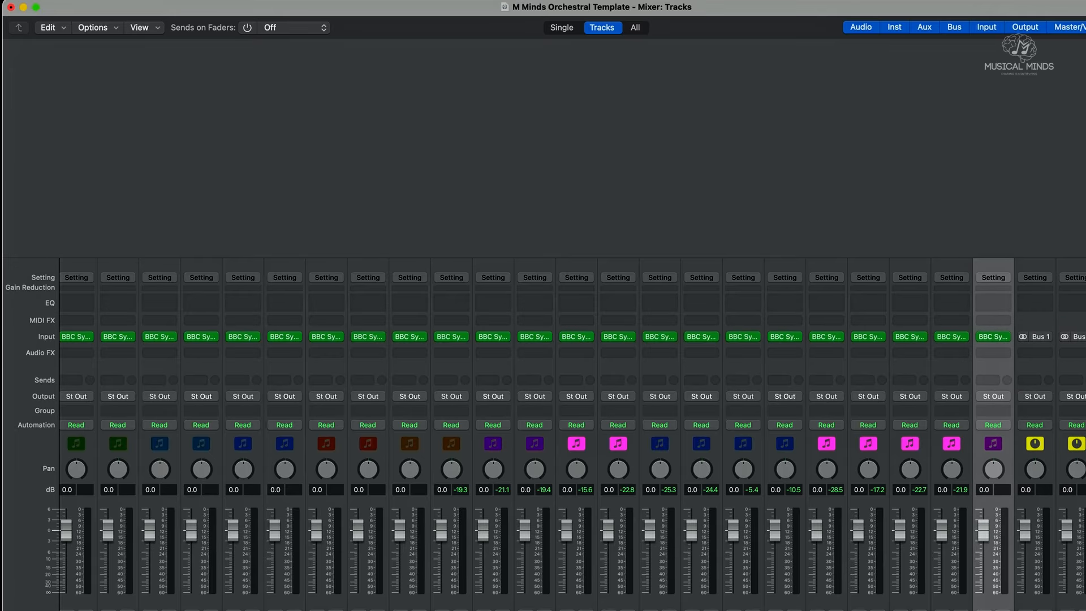
pyautogui.click(1034, 601)
pyautogui.click(1073, 601)
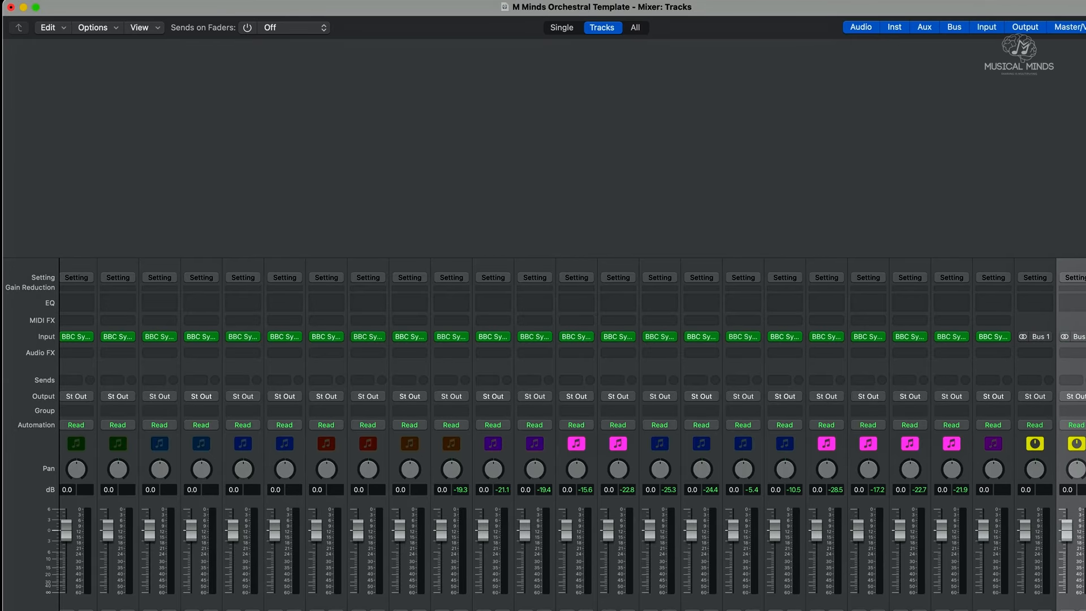
pyautogui.click(1035, 601)
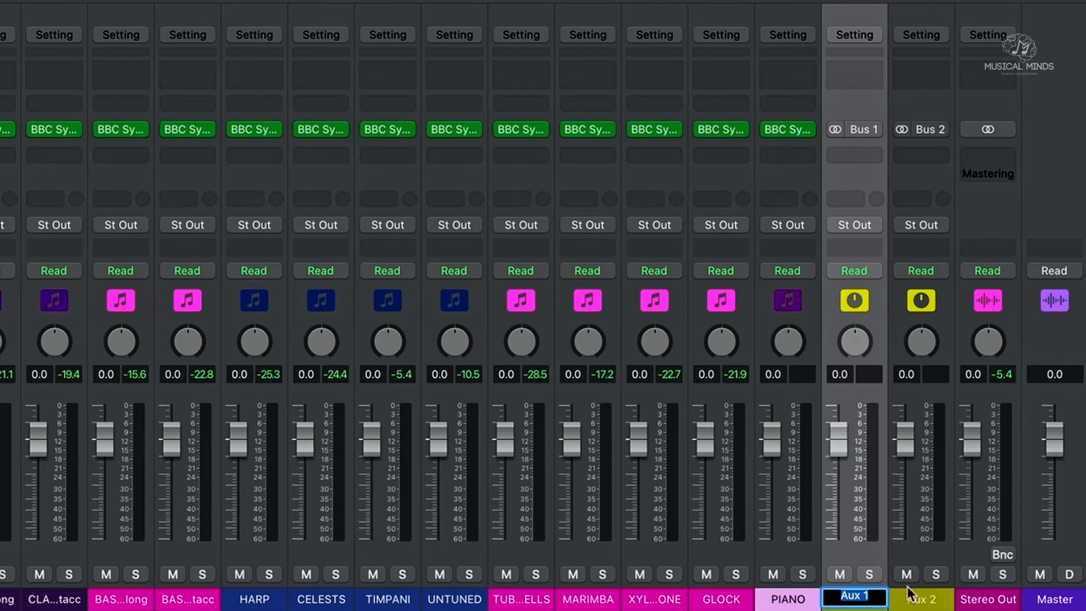
pyautogui.write('DLY')
pyautogui.press('Return')
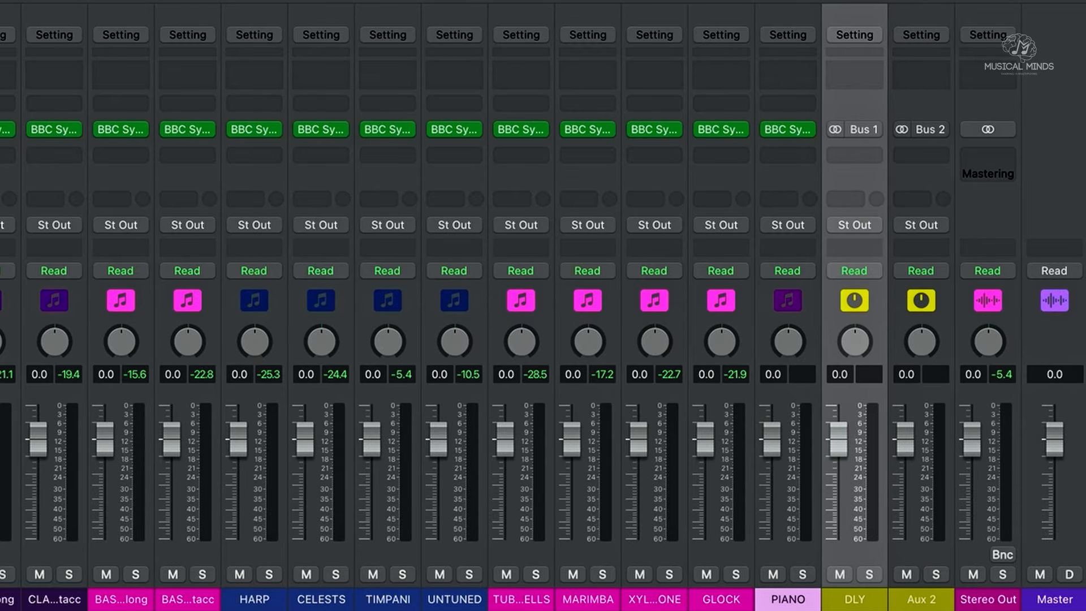
# - Rename the Aux 2 channel on Bus 2 as REV
pyautogui.doubleClick(924, 601)
pyautogui.write('REV')
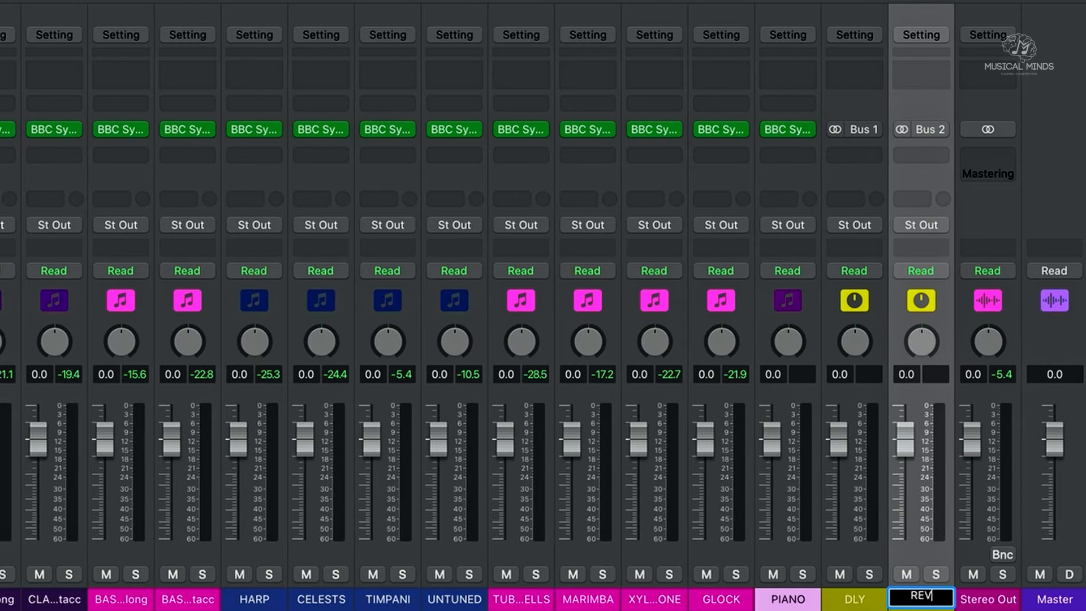
pyautogui.press('Return')
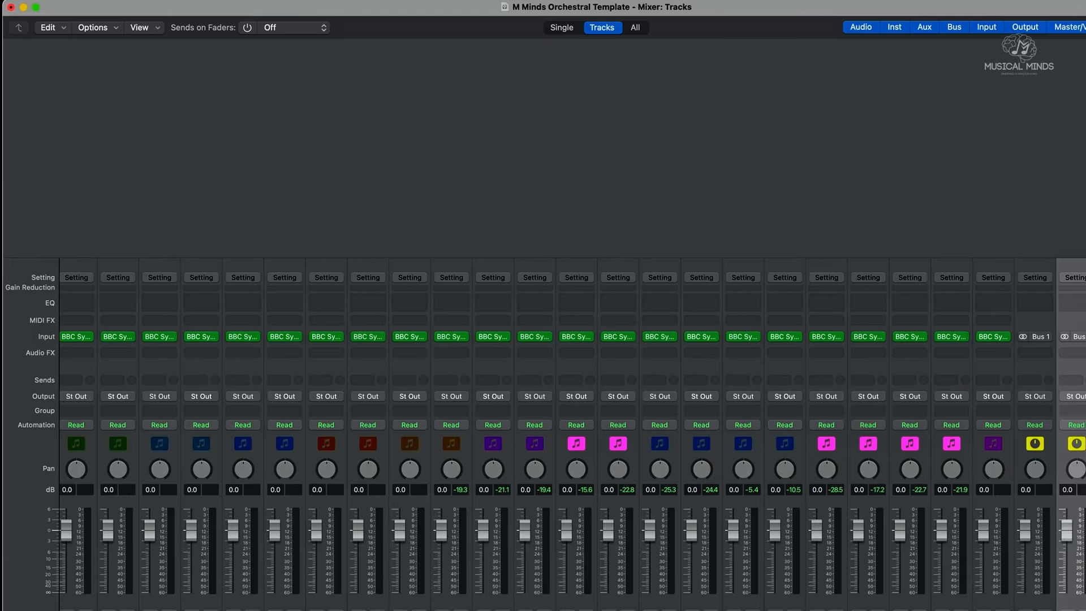
# - Insert the stereo version of the Stereo Delay effect on the DLY channel
pyautogui.click(848, 175)
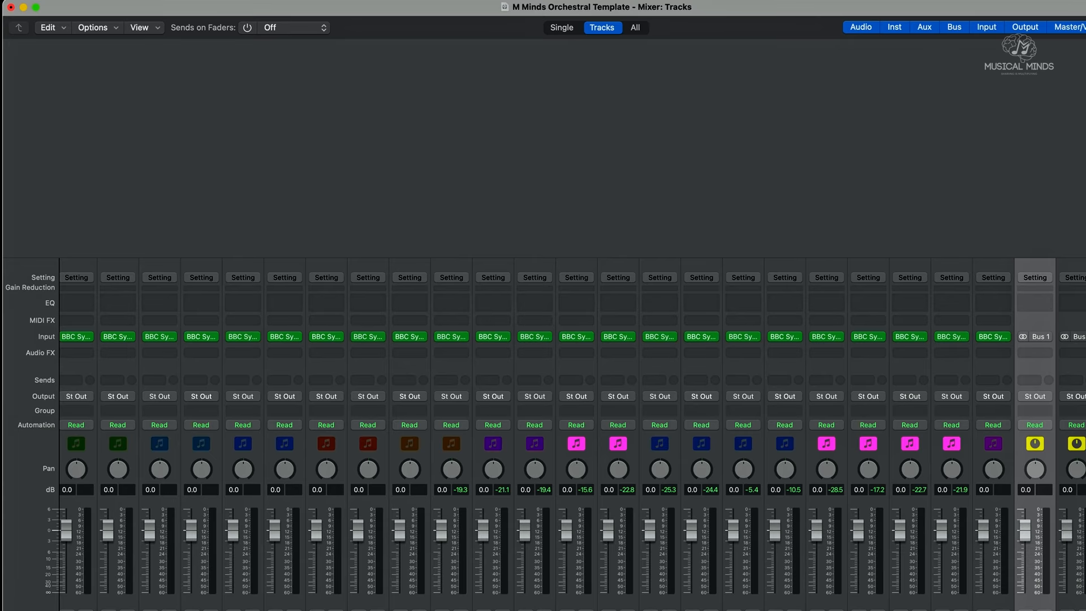
pyautogui.click(1035, 352)
pyautogui.moveTo(1057, 466)
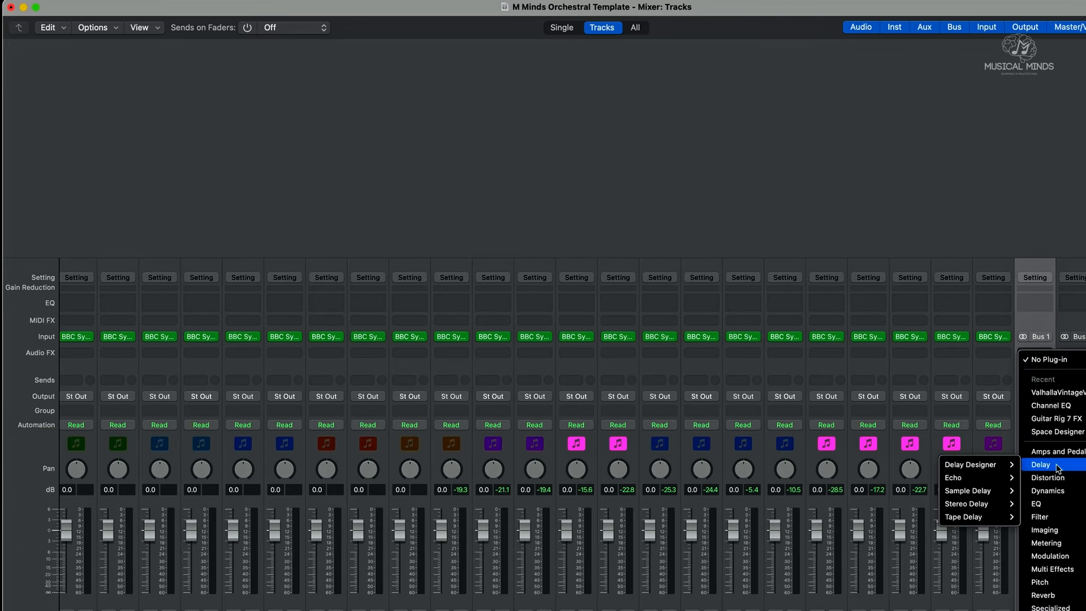
pyautogui.moveTo(984, 505)
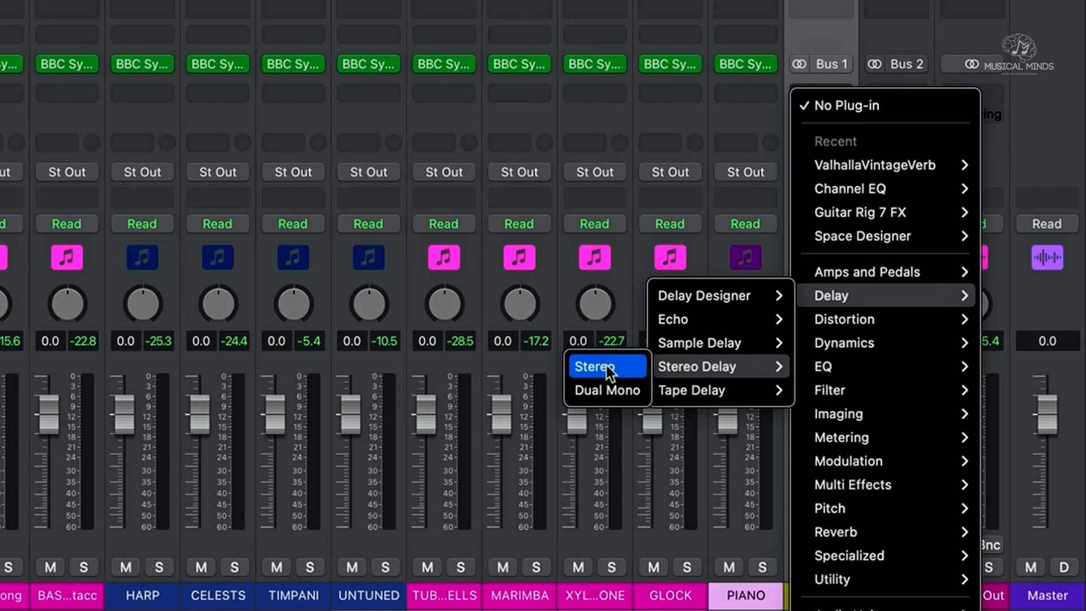
pyautogui.click(921, 504)
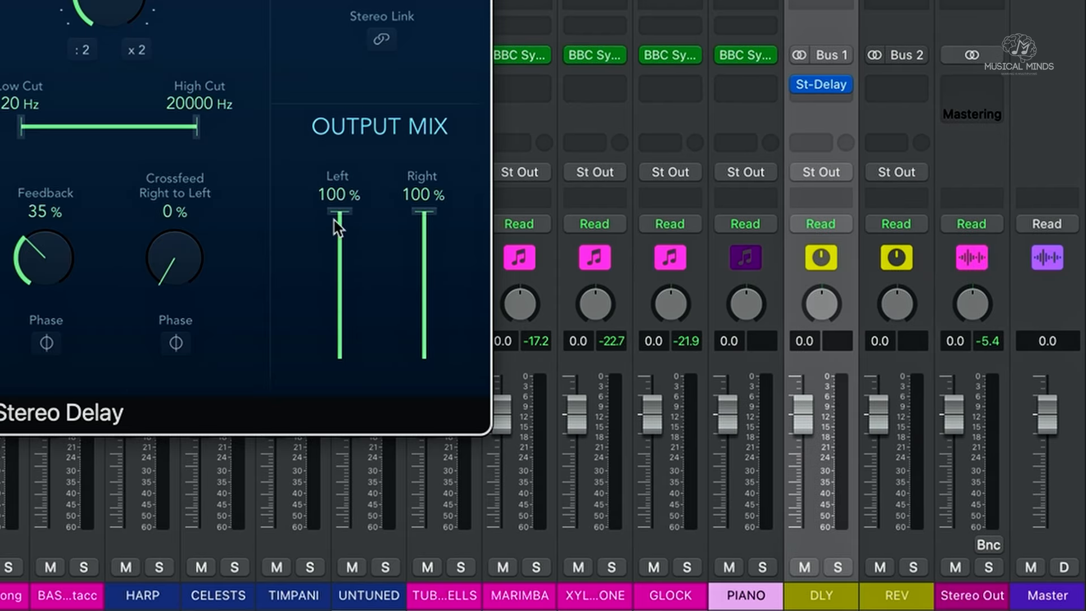
# - Insert Space Designer on the REV channel and load the large plate reverb preset 02.3s Nice Plate
pyautogui.click(896, 86)
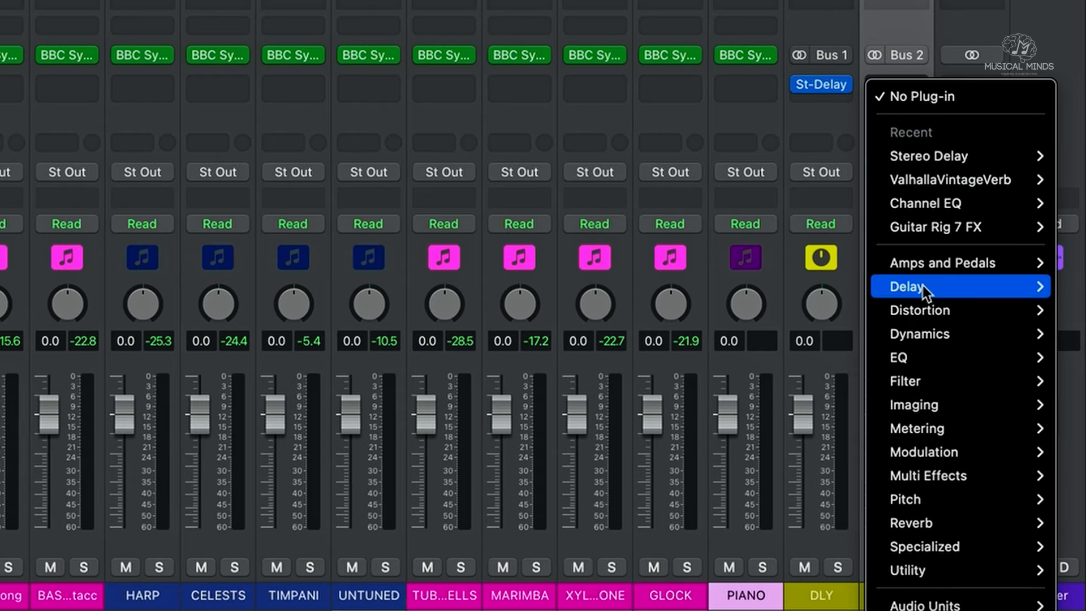
pyautogui.moveTo(941, 524)
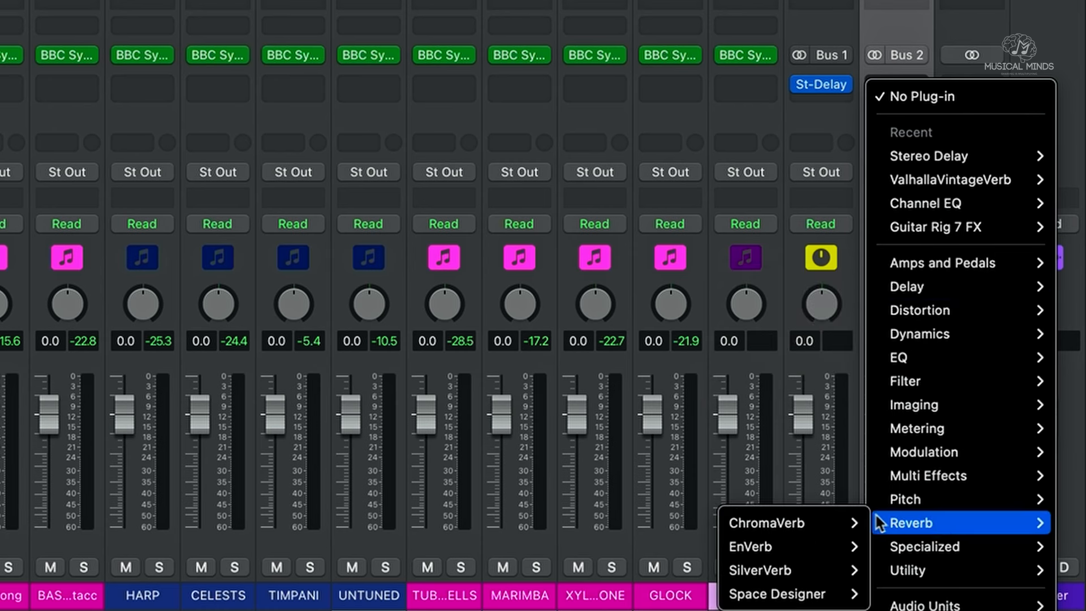
pyautogui.click(778, 594)
pyautogui.click(428, 135)
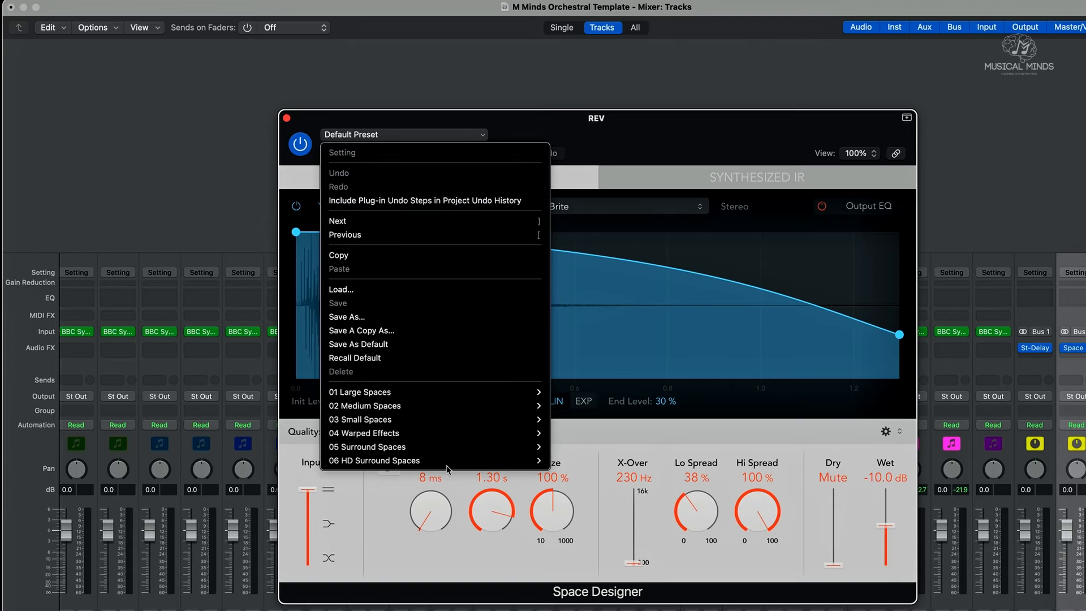
pyautogui.moveTo(438, 391)
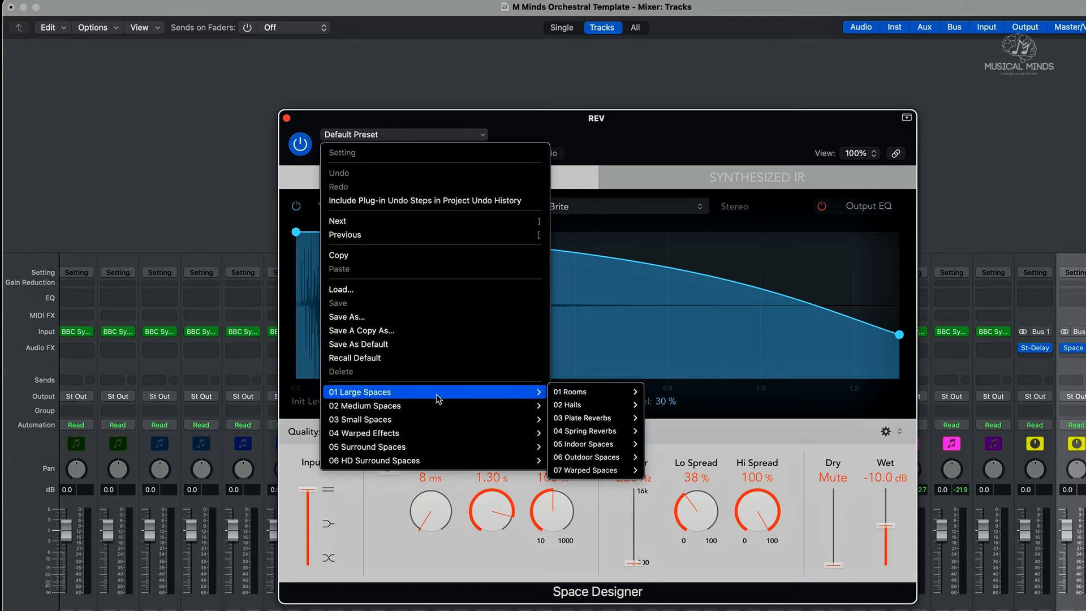
pyautogui.moveTo(583, 418)
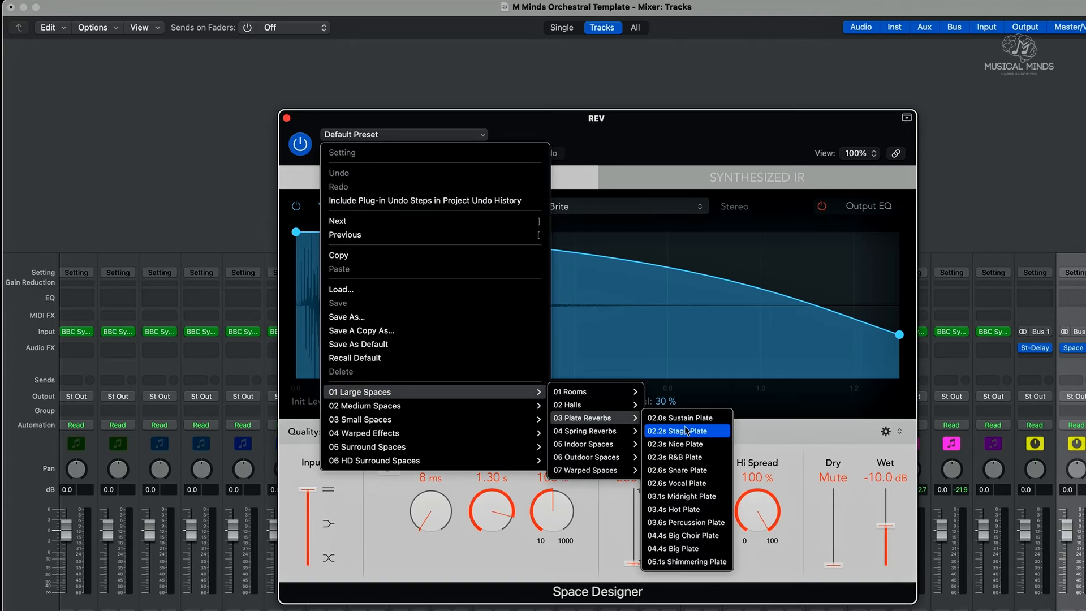
pyautogui.click(686, 444)
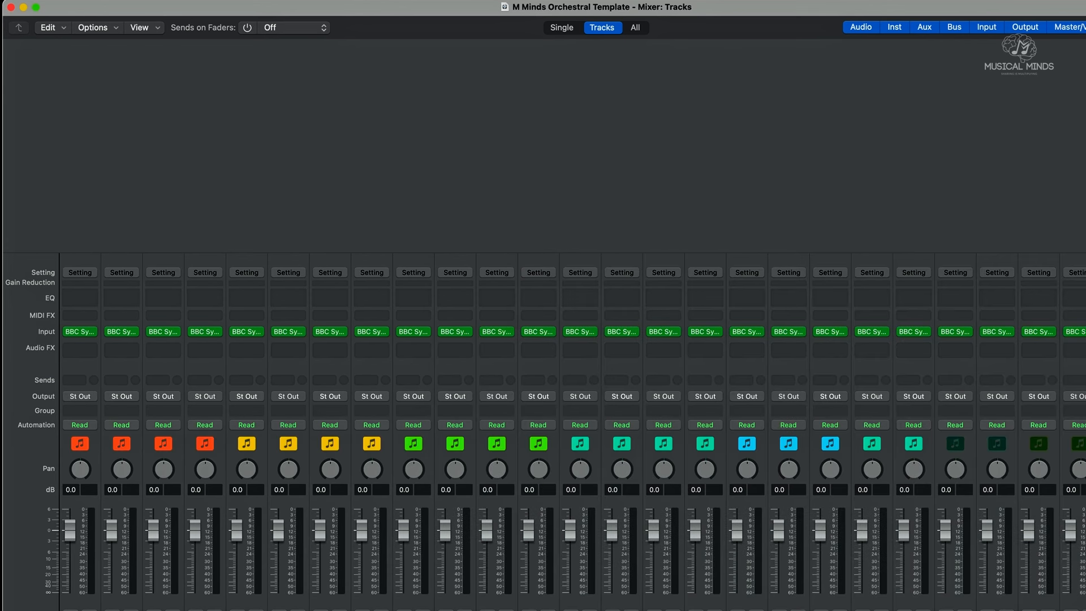
# - Select all channel strips and add a send to Bus 1 (DLY) on them
pyautogui.press('super+a')
pyautogui.hscroll(1, 703, 565)
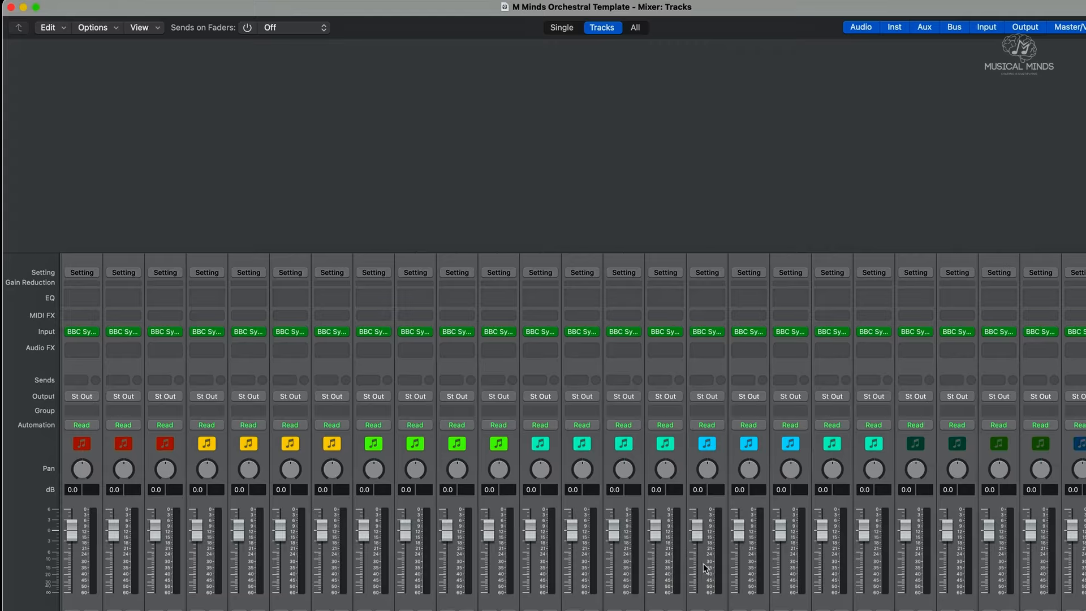
pyautogui.hscroll(-1, 703, 569)
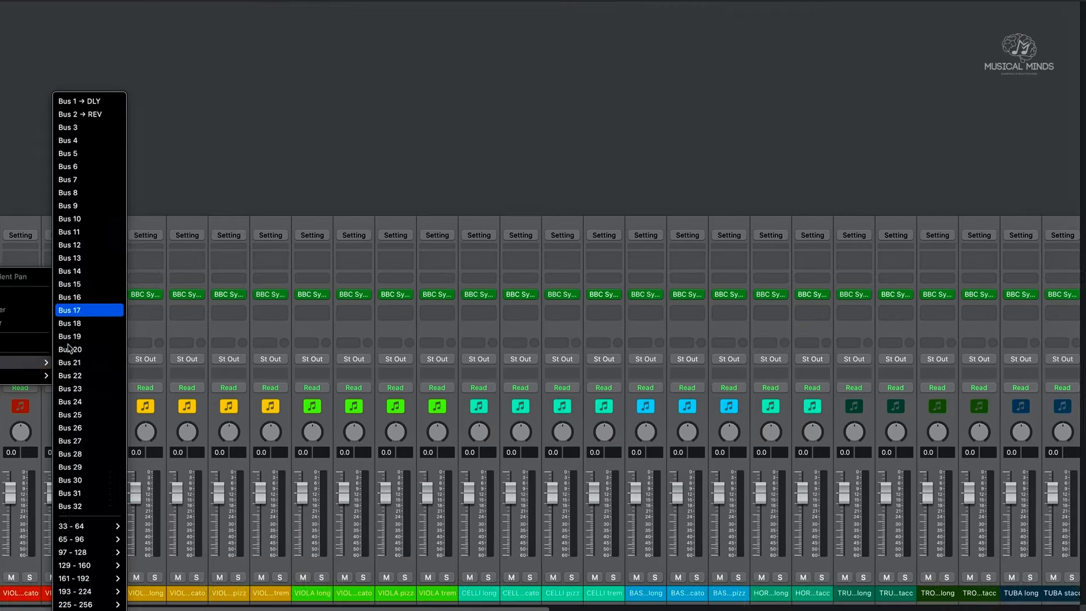
pyautogui.click(95, 102)
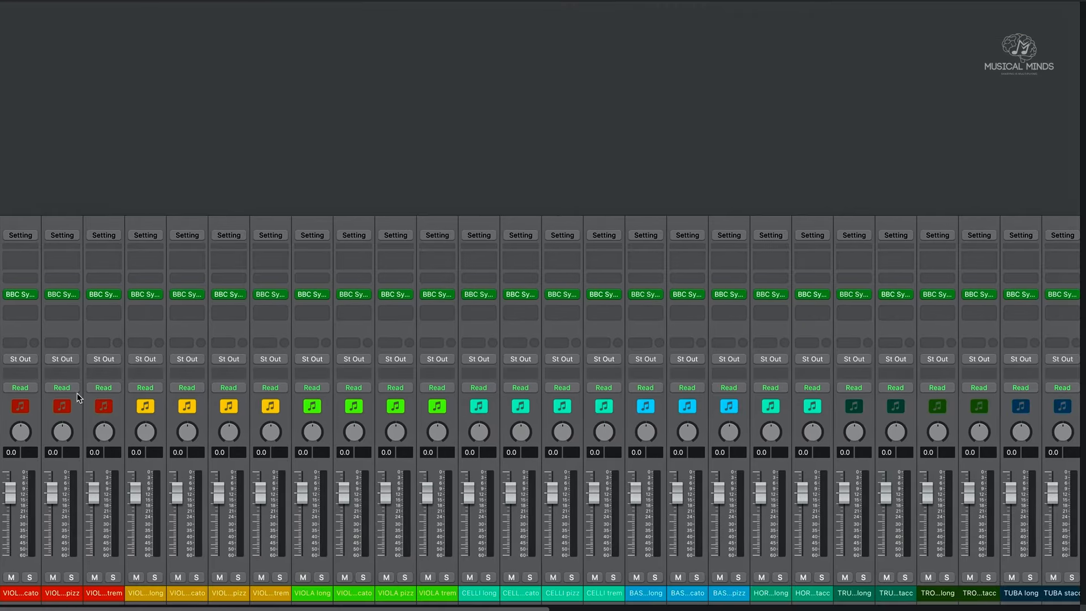
# - Add a second send to Bus 2 (REV) on all the selected channel strips
pyautogui.click(20, 345)
pyautogui.moveTo(23, 365)
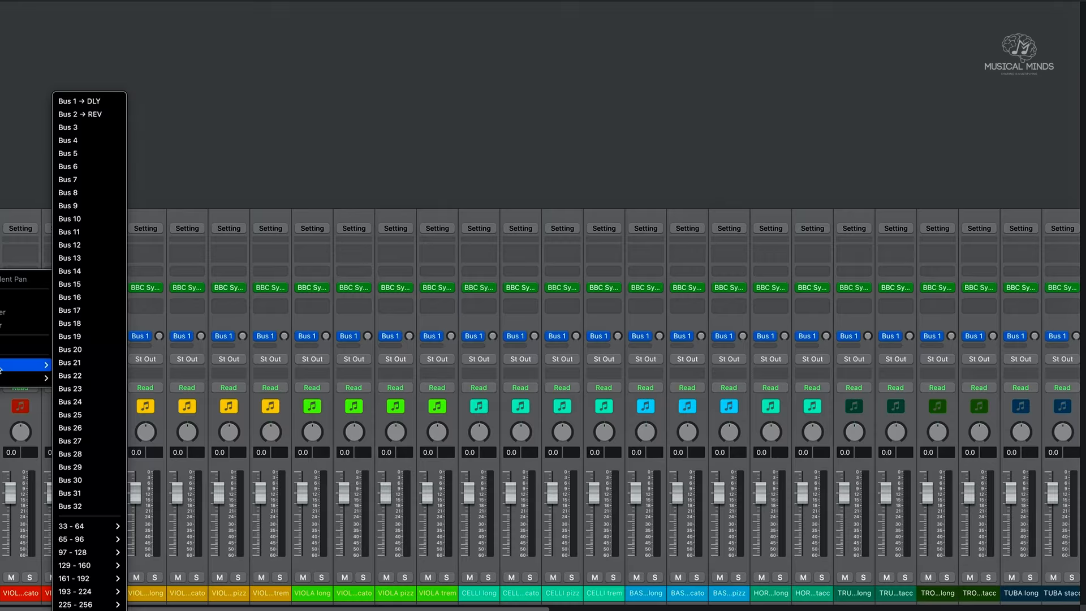
pyautogui.click(85, 113)
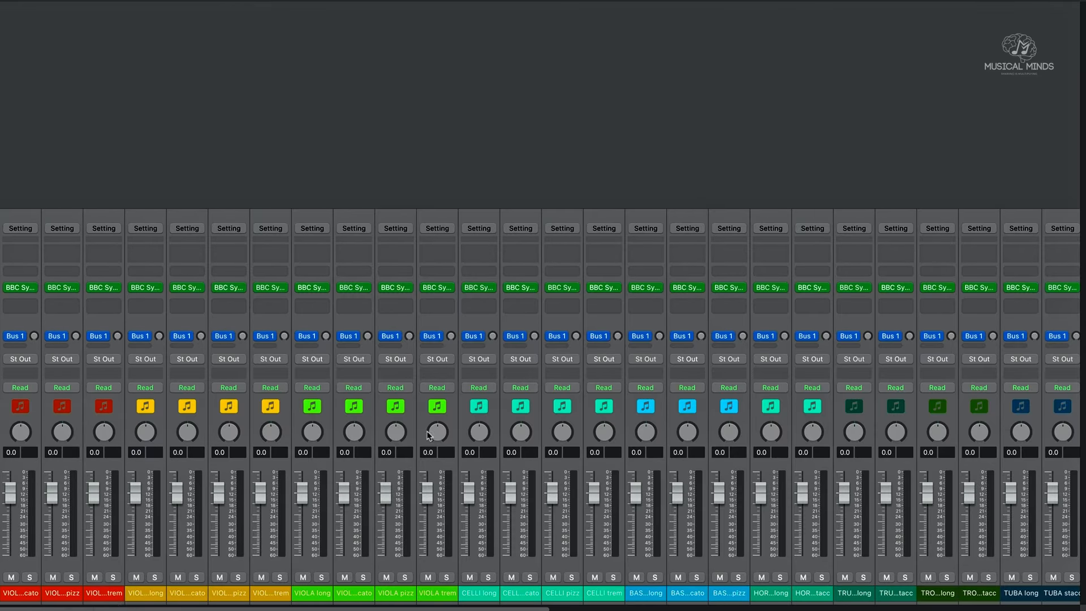
pyautogui.hscroll(10, 657, 458)
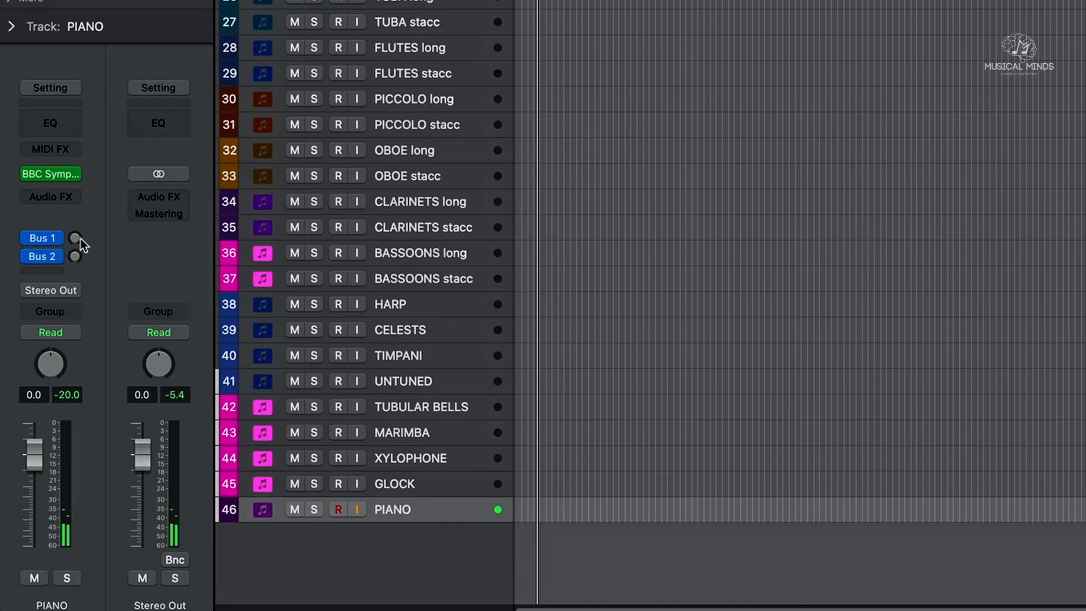
# - Raise the PIANO track's Bus 2 reverb send and set its Bus 1 delay send to about -17.9 dB
pyautogui.moveTo(74, 258); pyautogui.dragTo(76, 236)
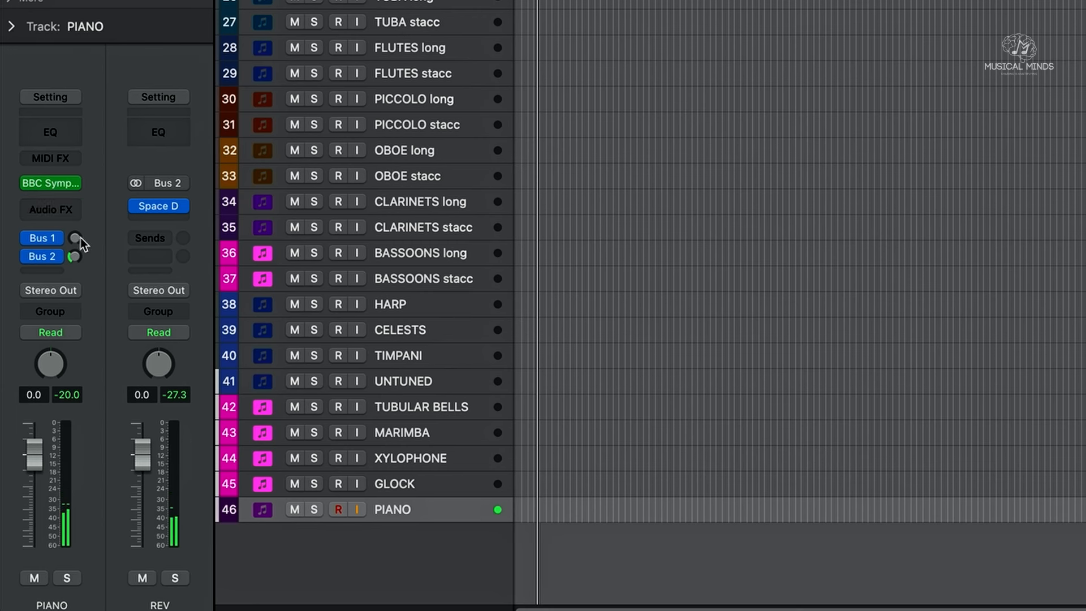
pyautogui.moveTo(75, 237); pyautogui.dragTo(78, 191)
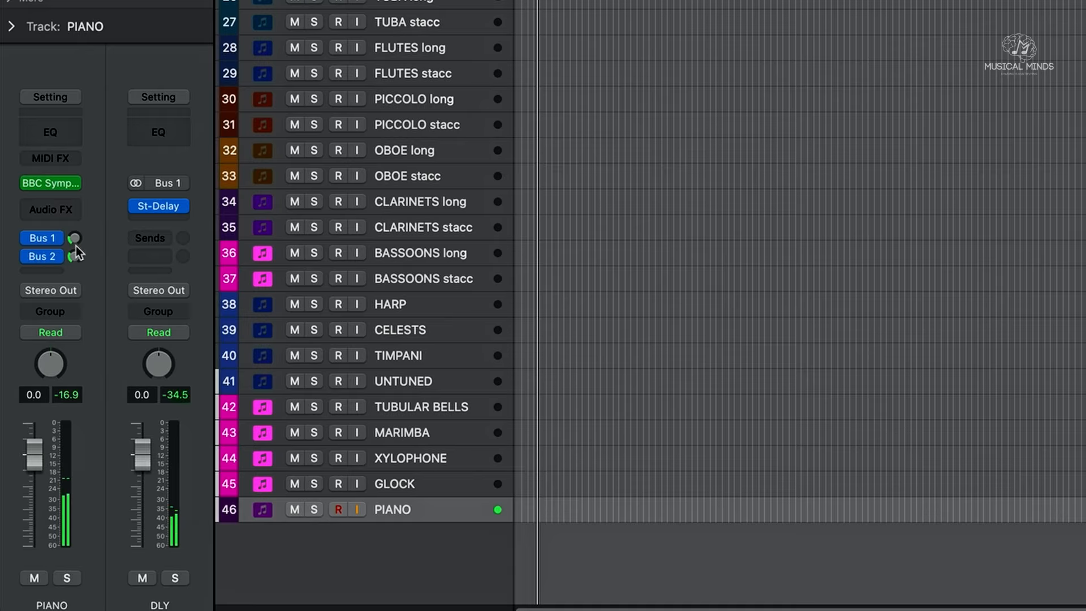
pyautogui.moveTo(74, 238)
pyautogui.mouseDown()
pyautogui.moveTo(74, 202)
pyautogui.moveTo(80, 242)
pyautogui.mouseUp()
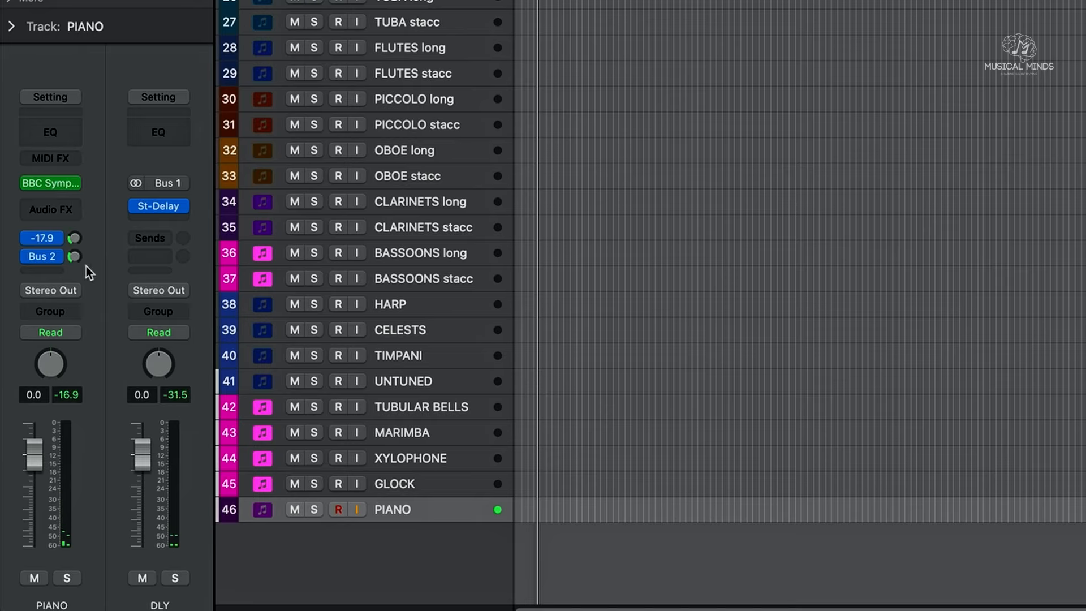